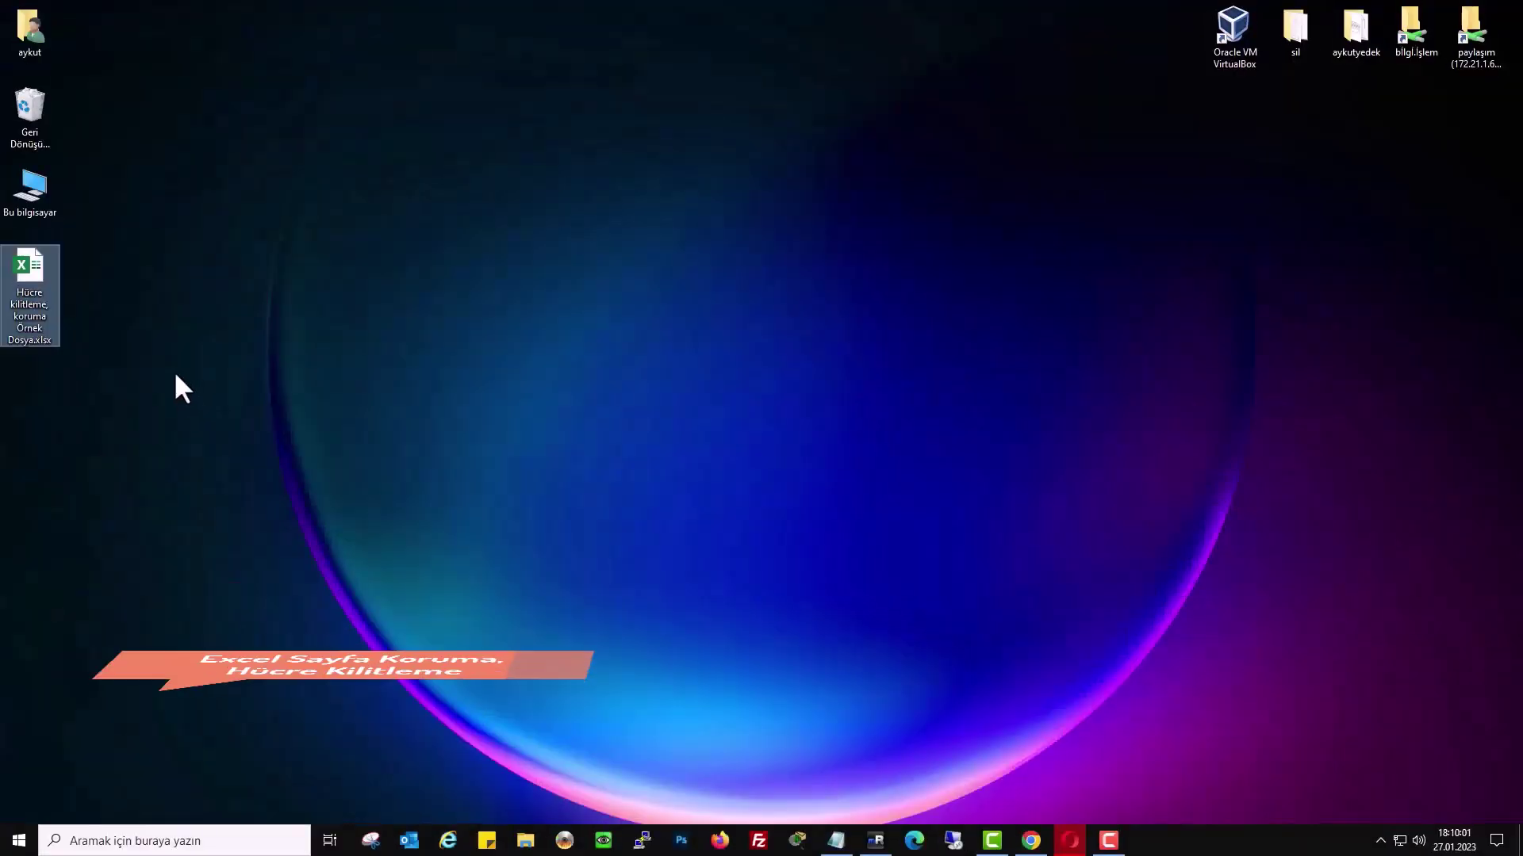
Step: Open the workbook 'Hücre kilitleme, koruma Örnek Dosya.xlsx' from the desktop
double_click(34, 274)
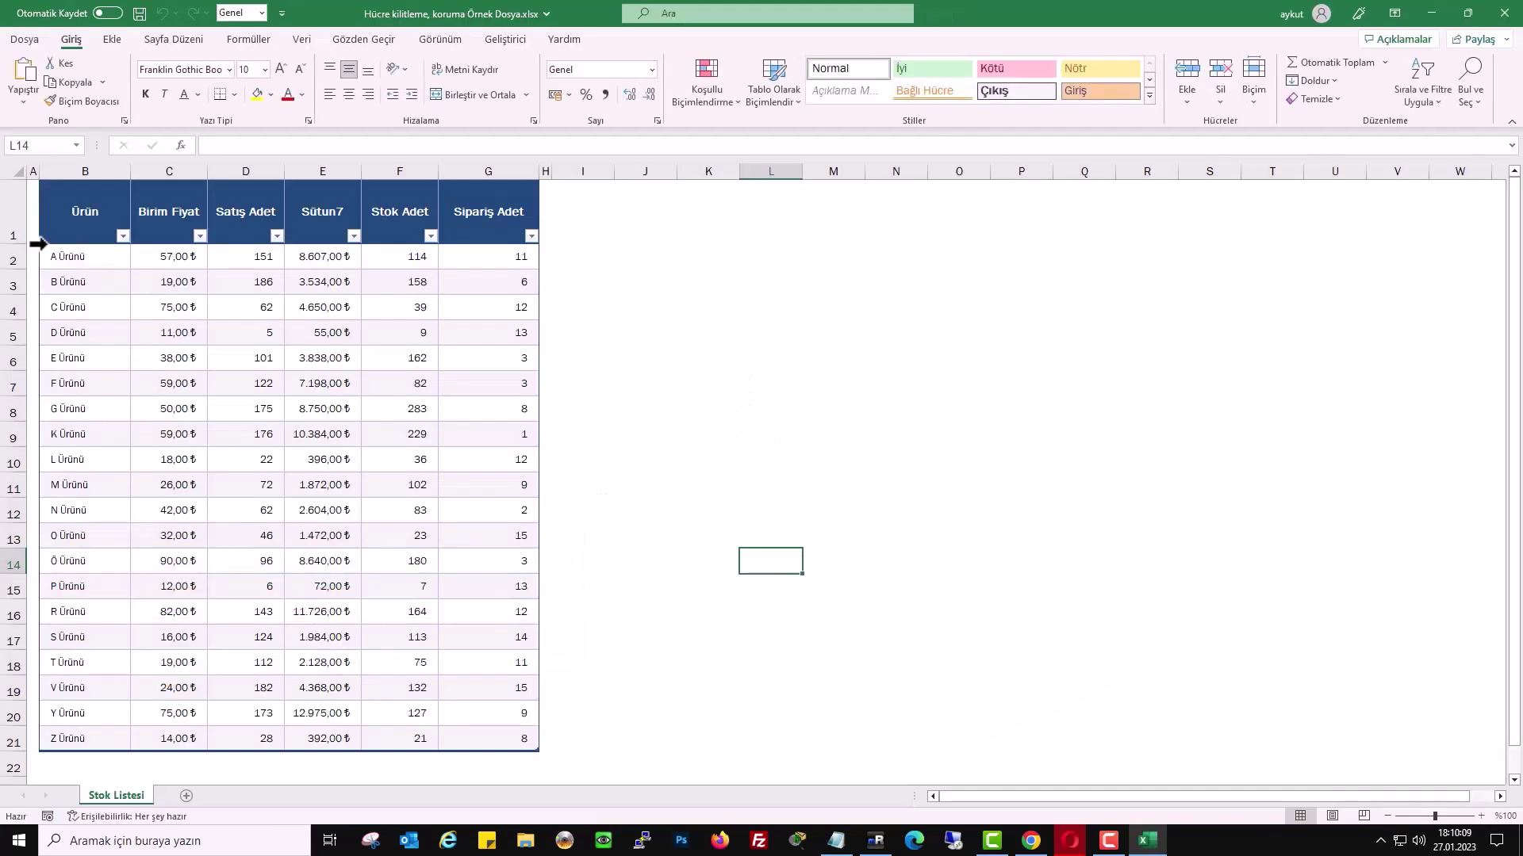
mouse_move(59, 257)
left_mouse_down()
mouse_move(519, 687)
mouse_move(516, 739)
left_mouse_up()
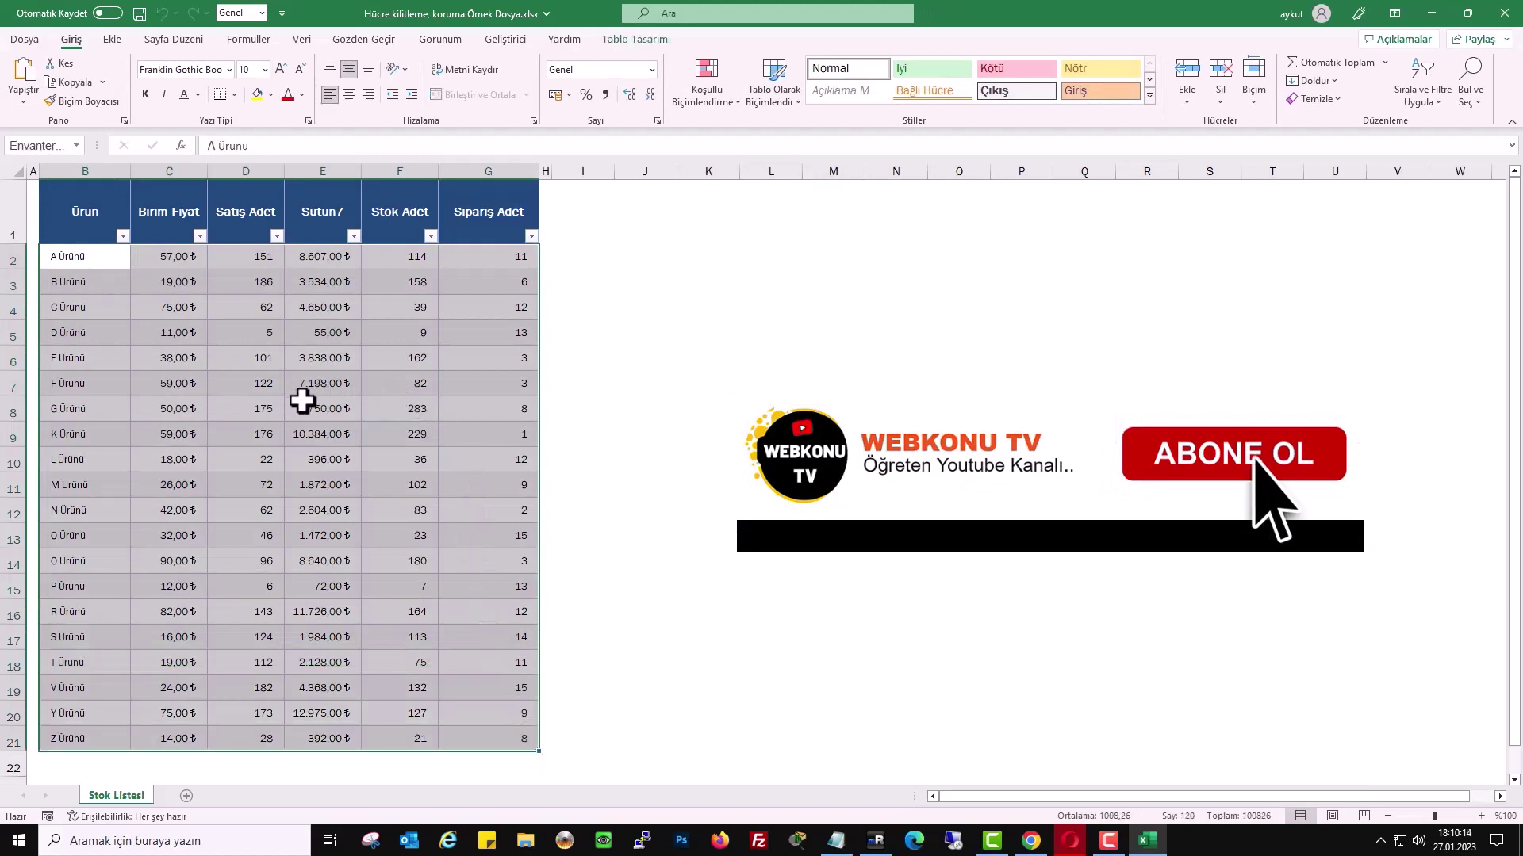
left_click(617, 438)
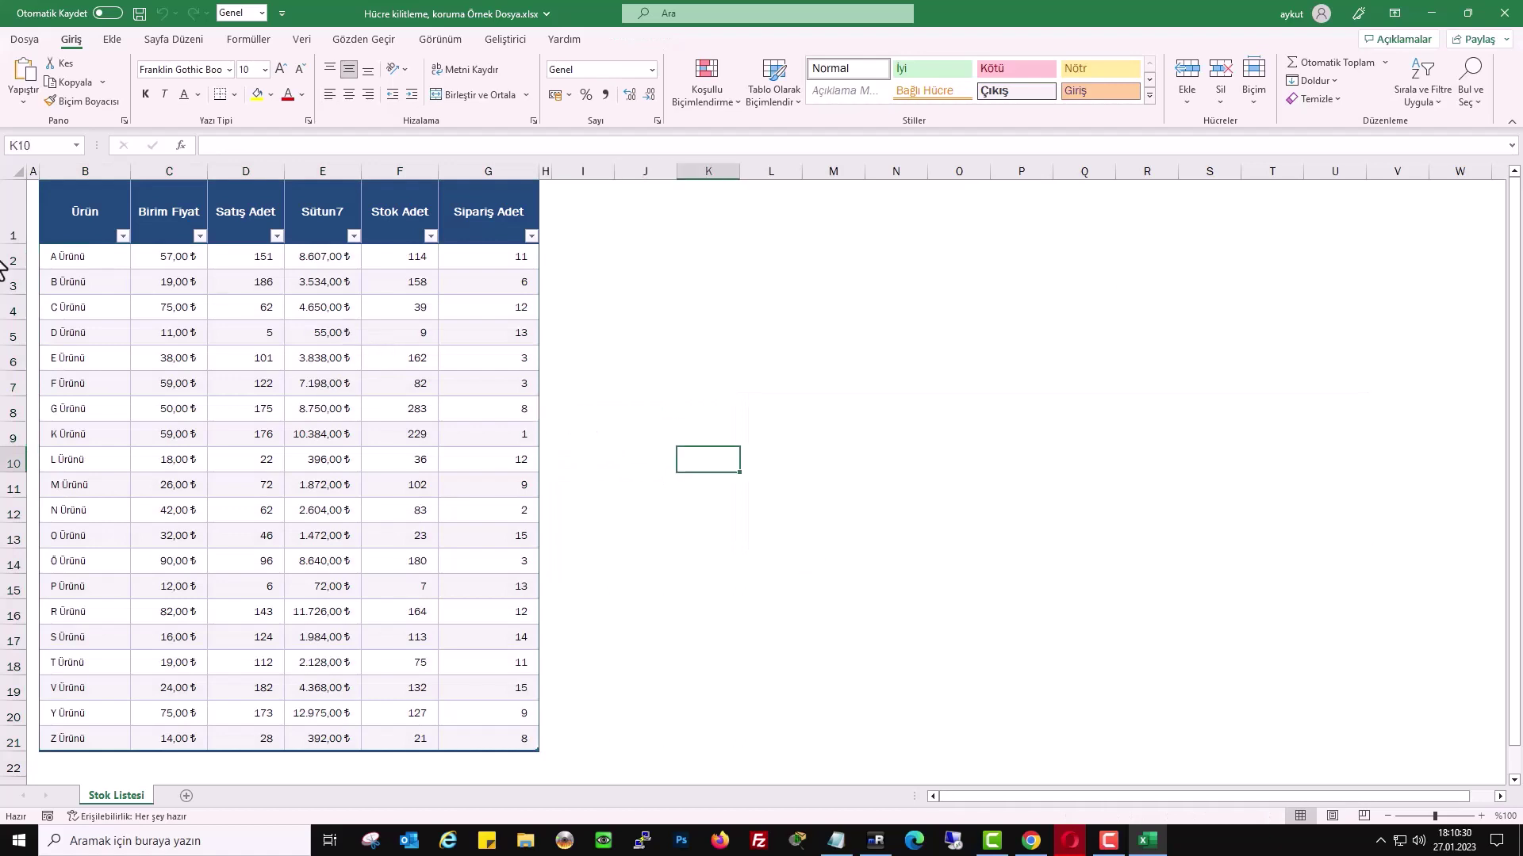
mouse_move(68, 214)
left_mouse_down()
mouse_move(275, 302)
mouse_move(496, 548)
left_mouse_up()
left_click(169, 332)
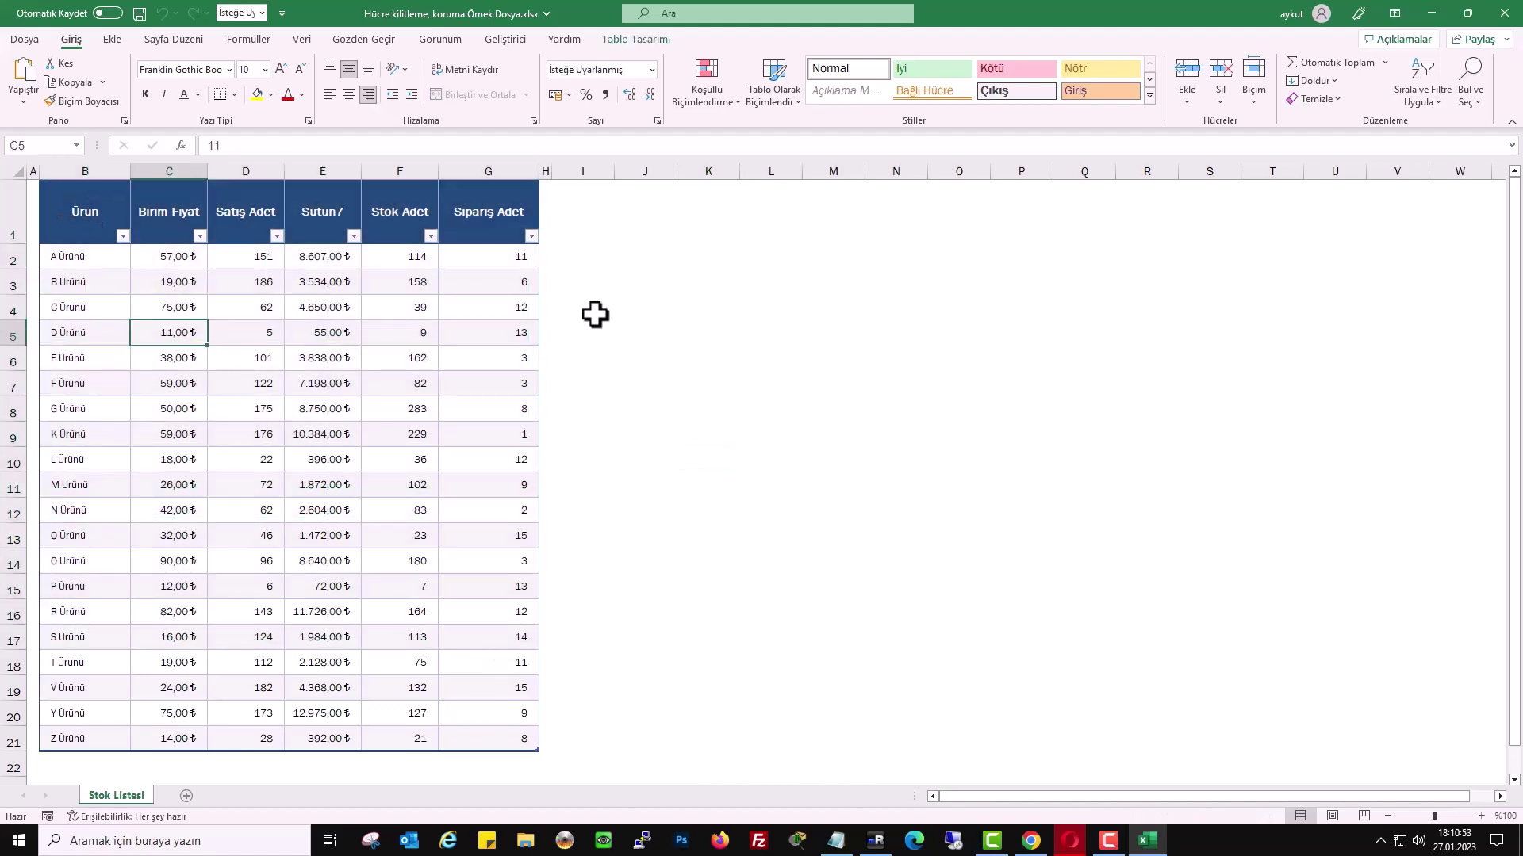
Step: Protect the Stok Listesi sheet with a confirmed password, permitting cell selection and inserting columns
left_click(364, 38)
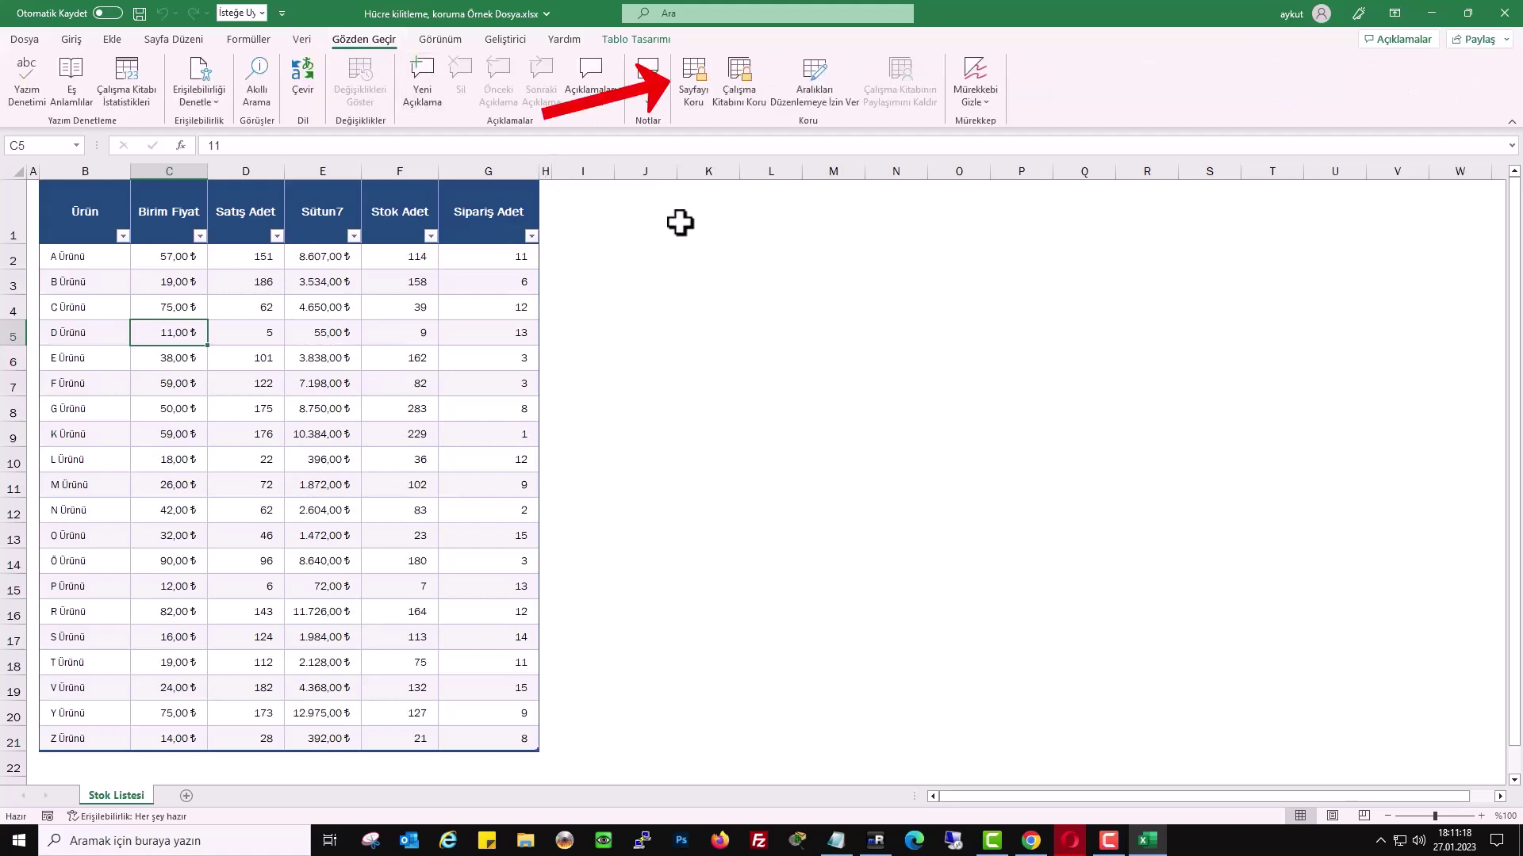
left_click(707, 98)
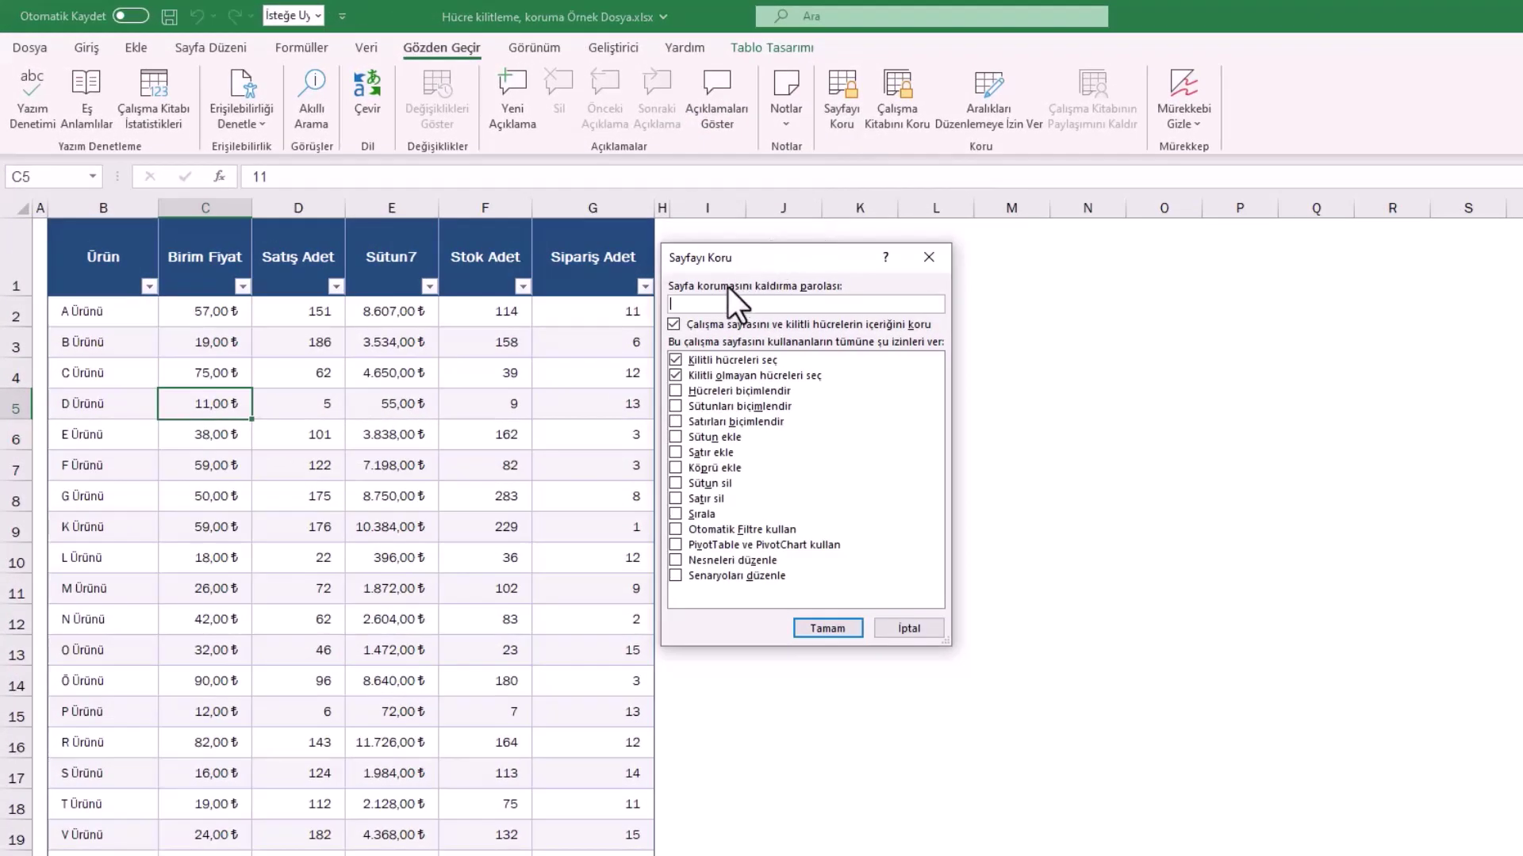
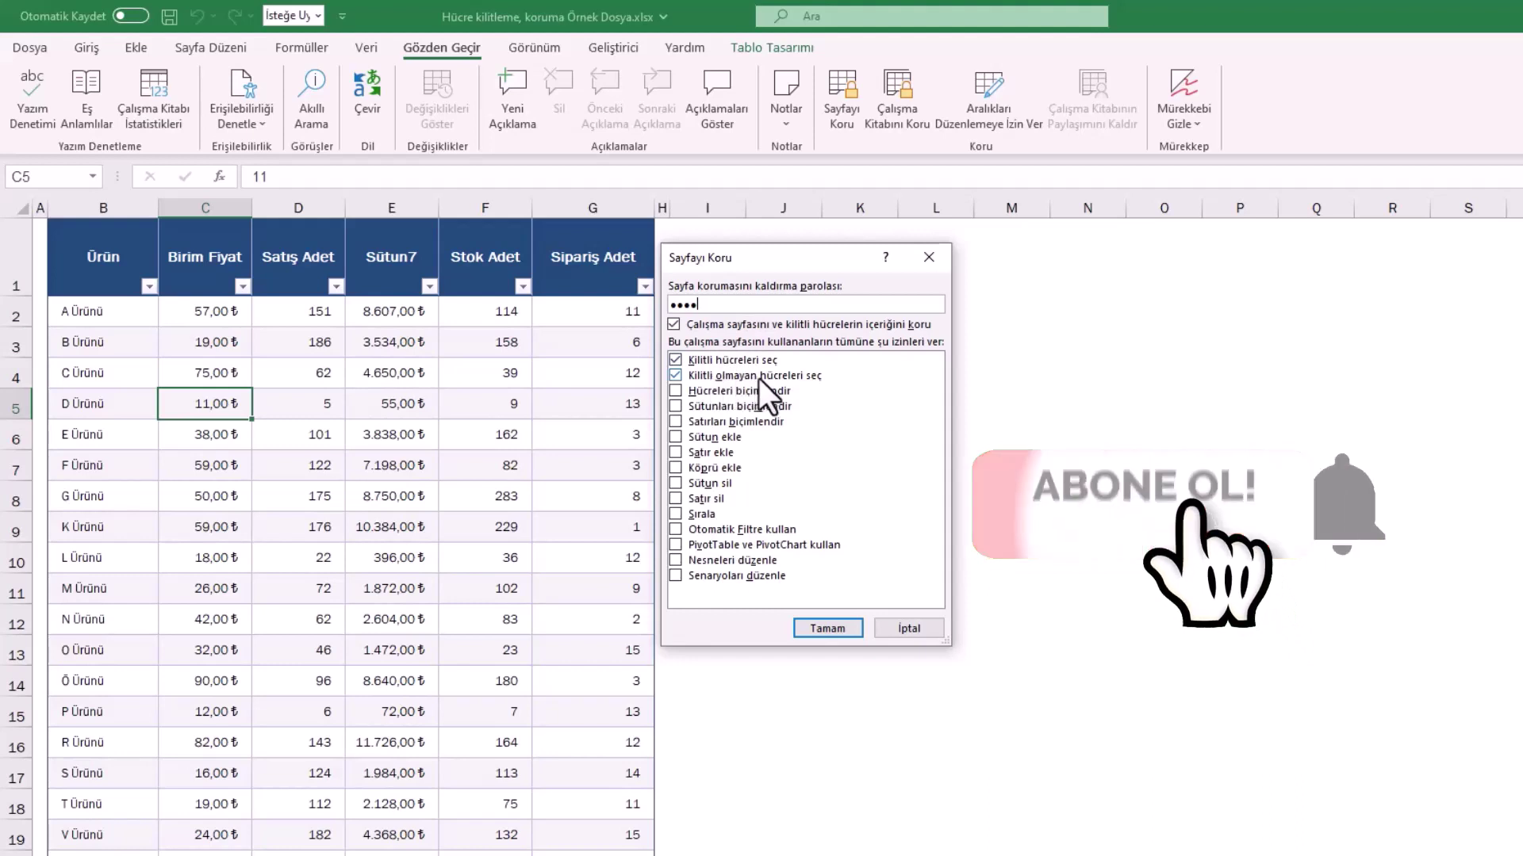
key("ctrl+a")
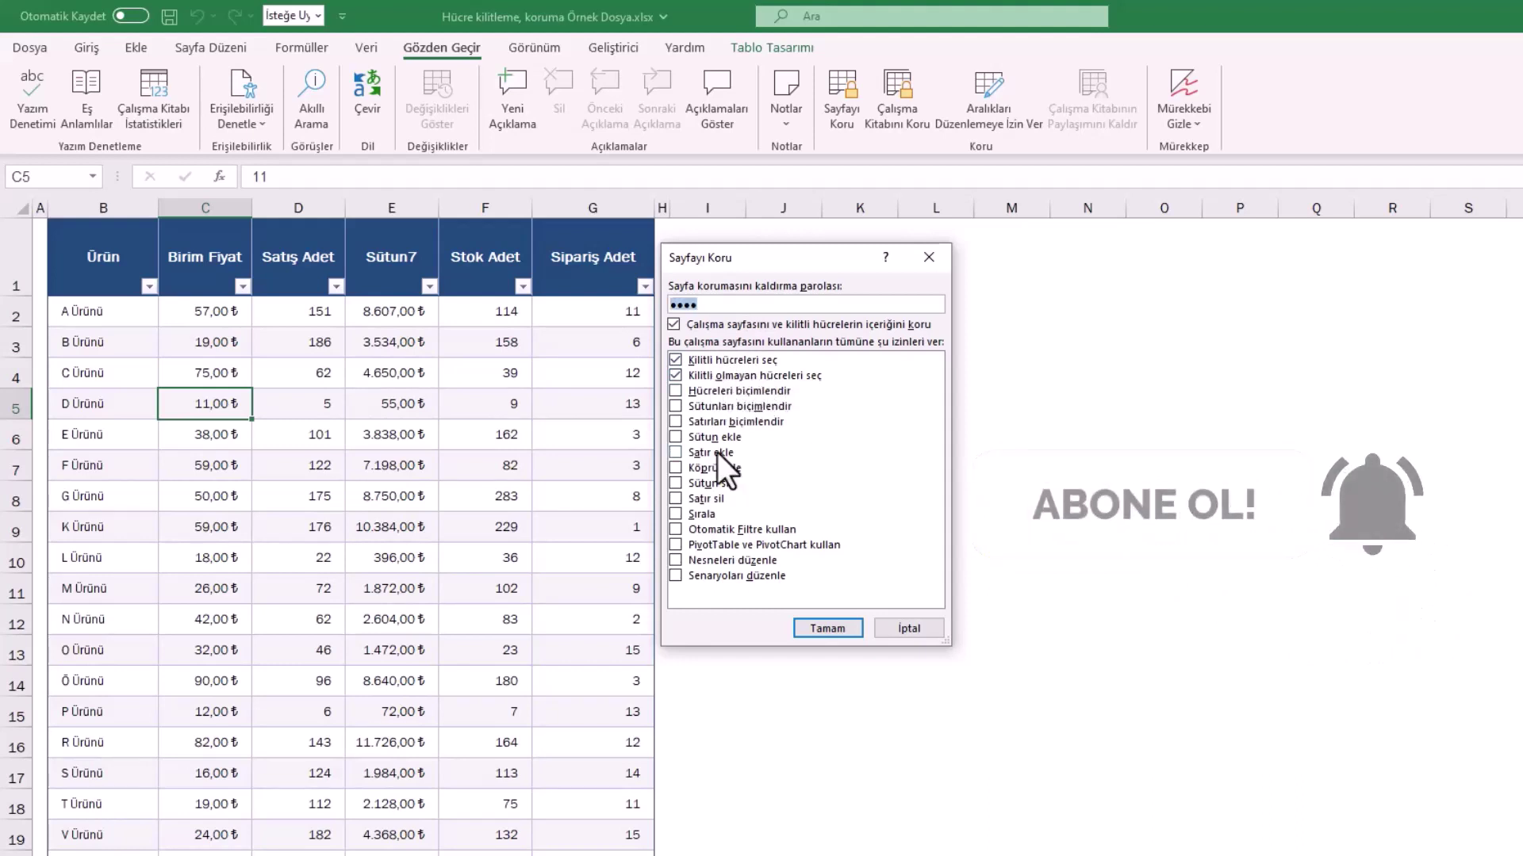
left_click(681, 437)
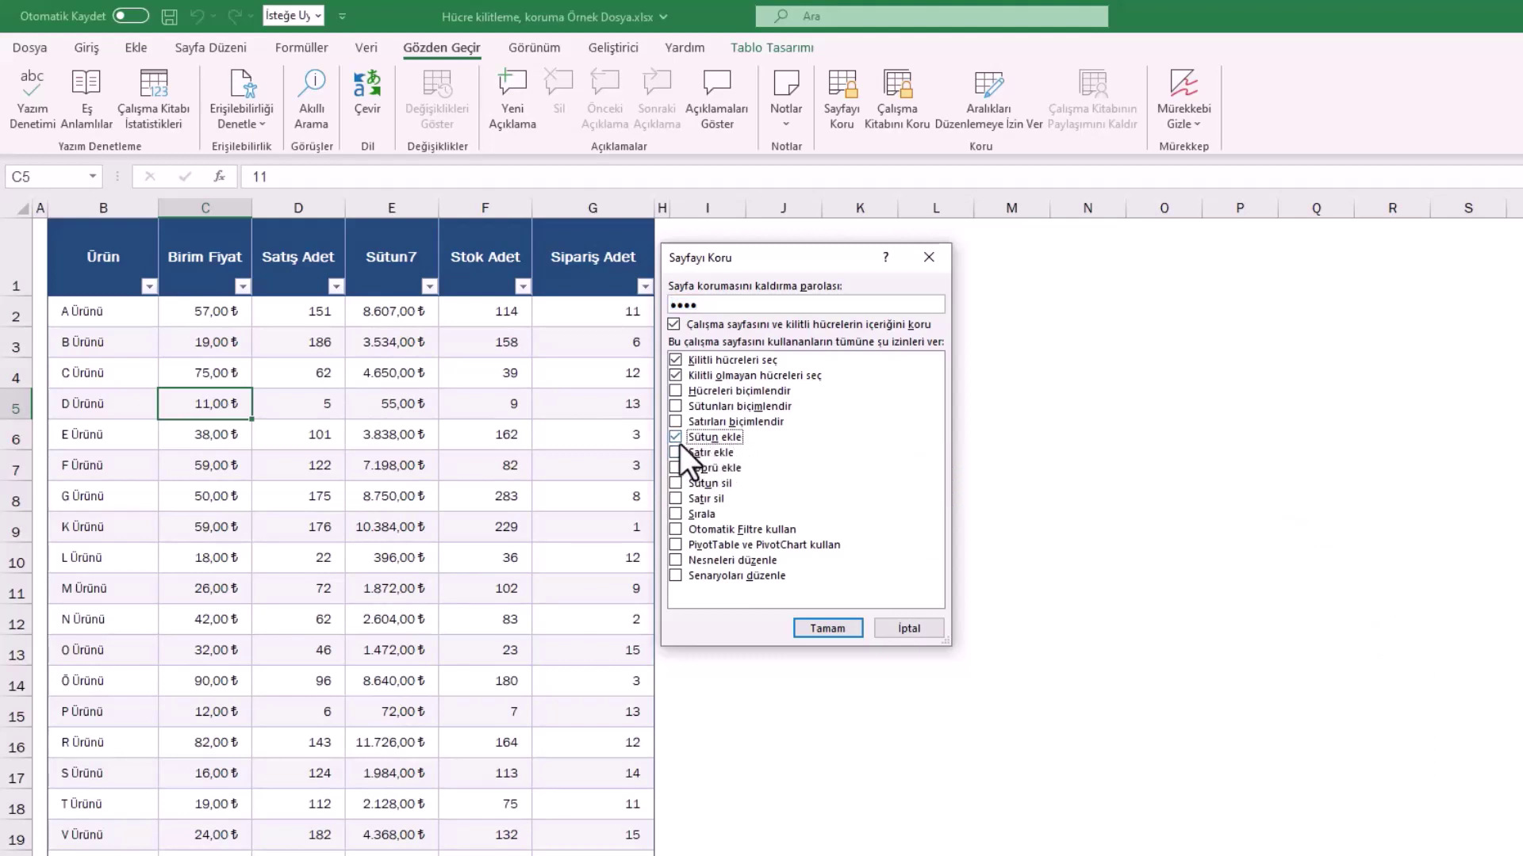
left_click_drag(679, 483, 829, 388)
left_click(824, 626)
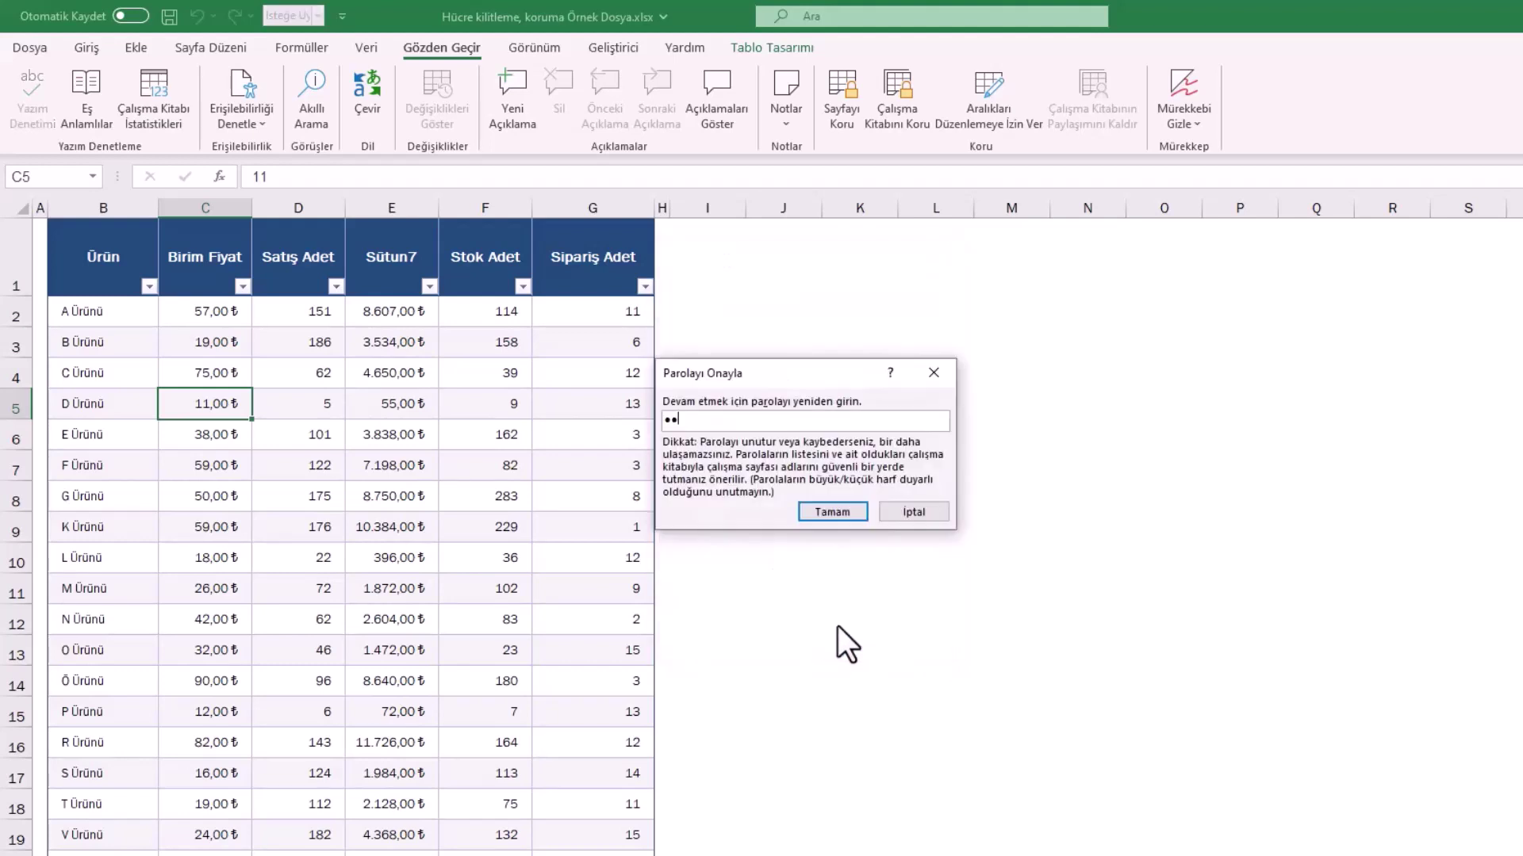
left_click(828, 514)
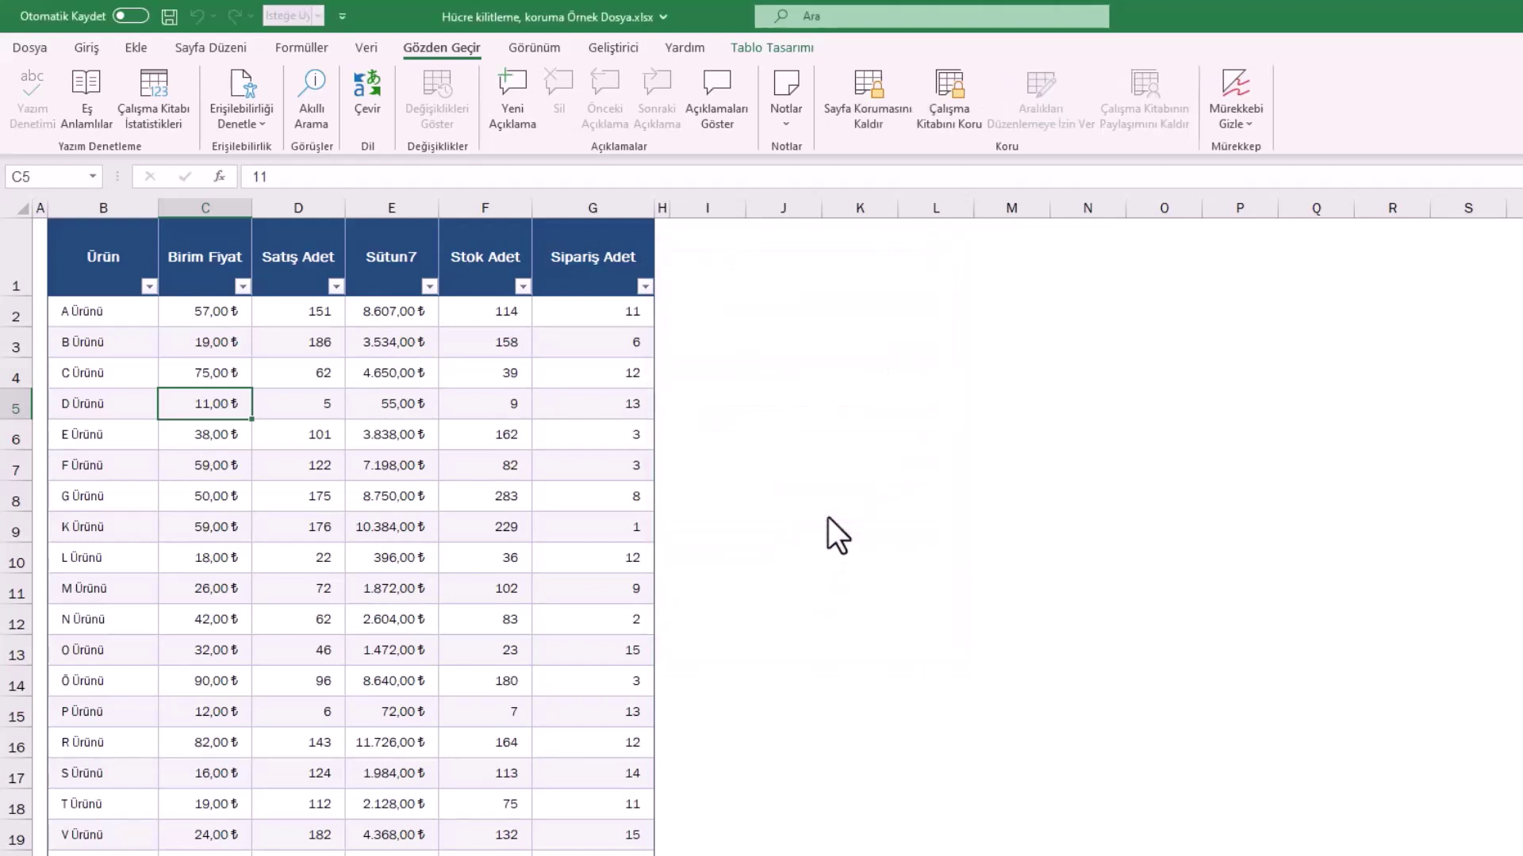
left_click(506, 472)
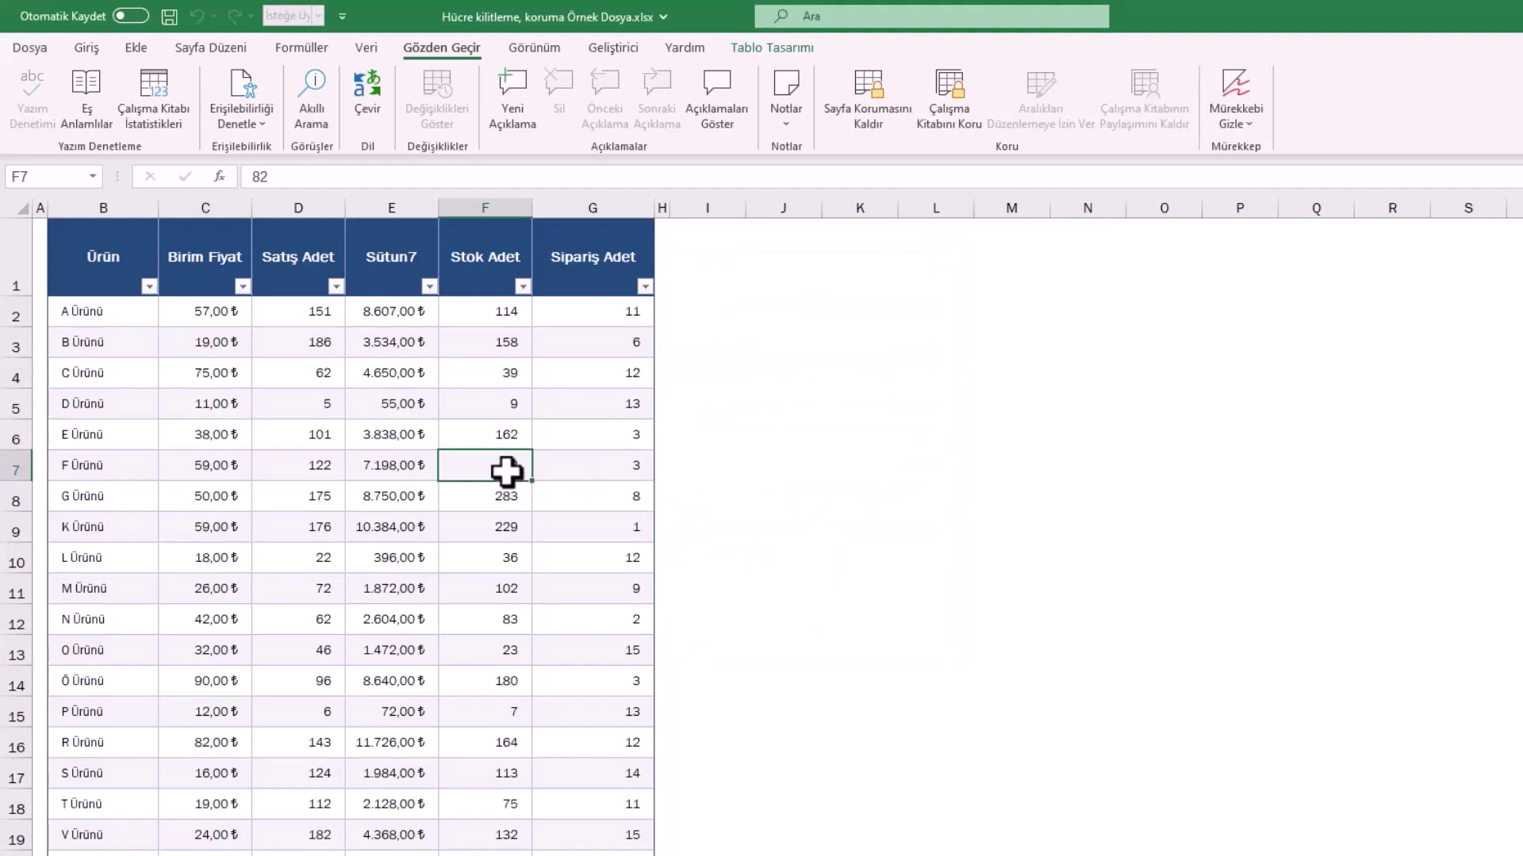
double_click(506, 472)
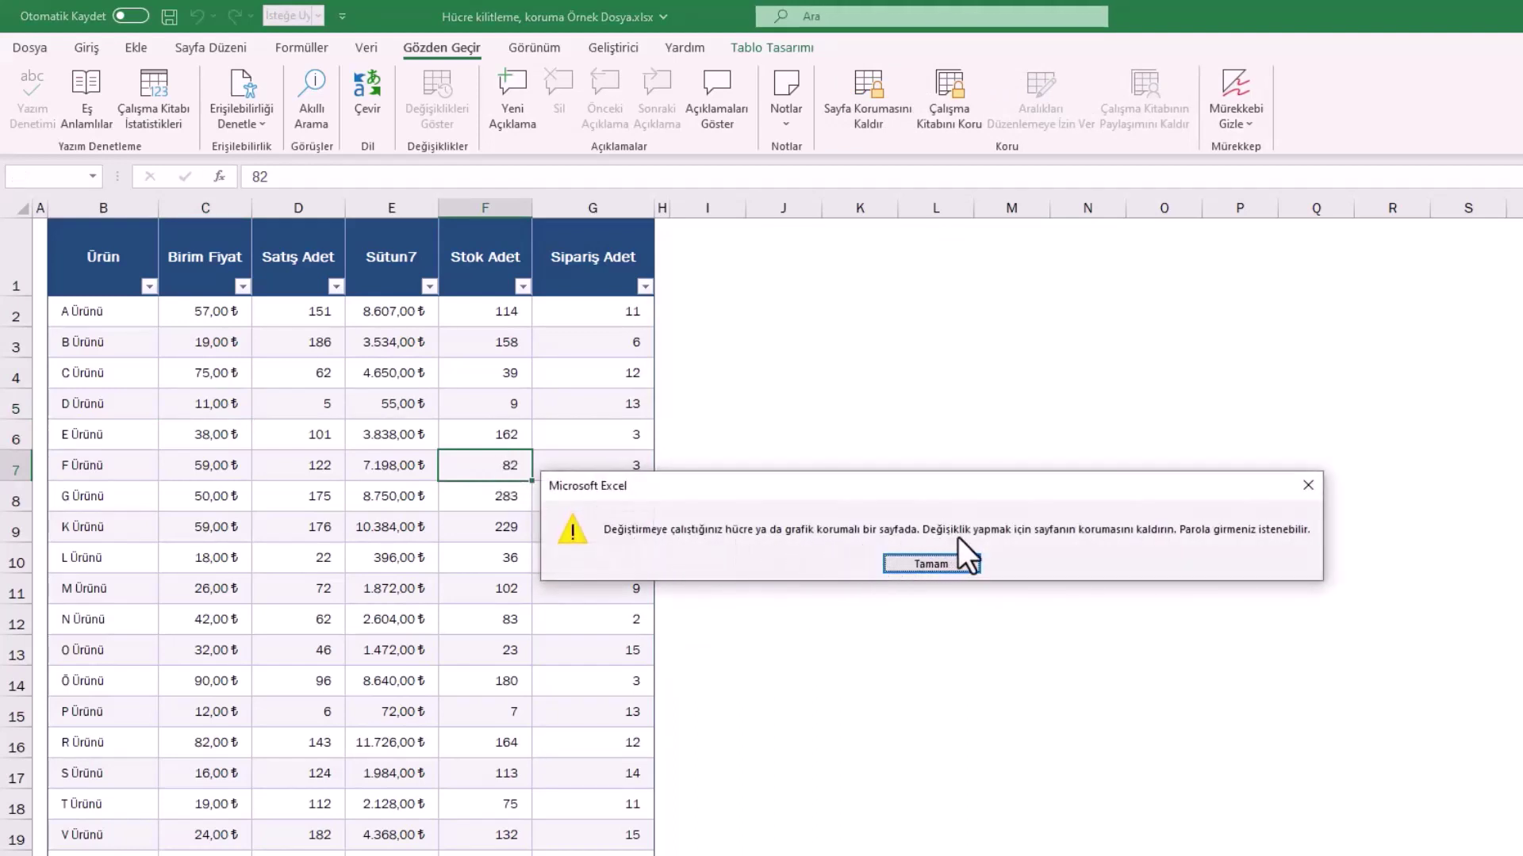
left_click(931, 563)
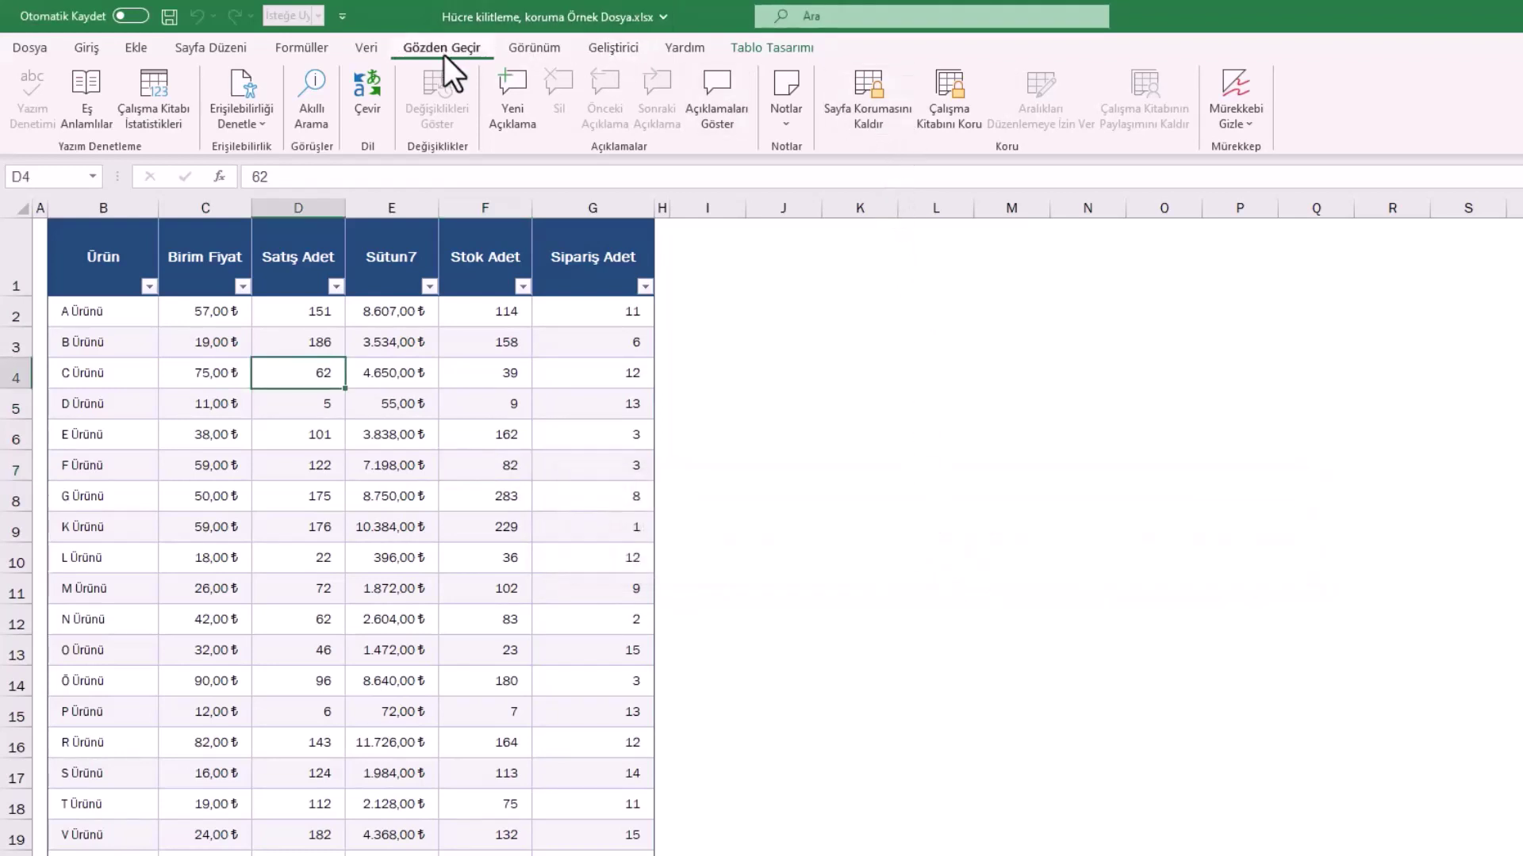
Step: Unprotect the sheet with its password and change G6 (E Ürünü's Sipariş Adet) to 10
left_click(892, 120)
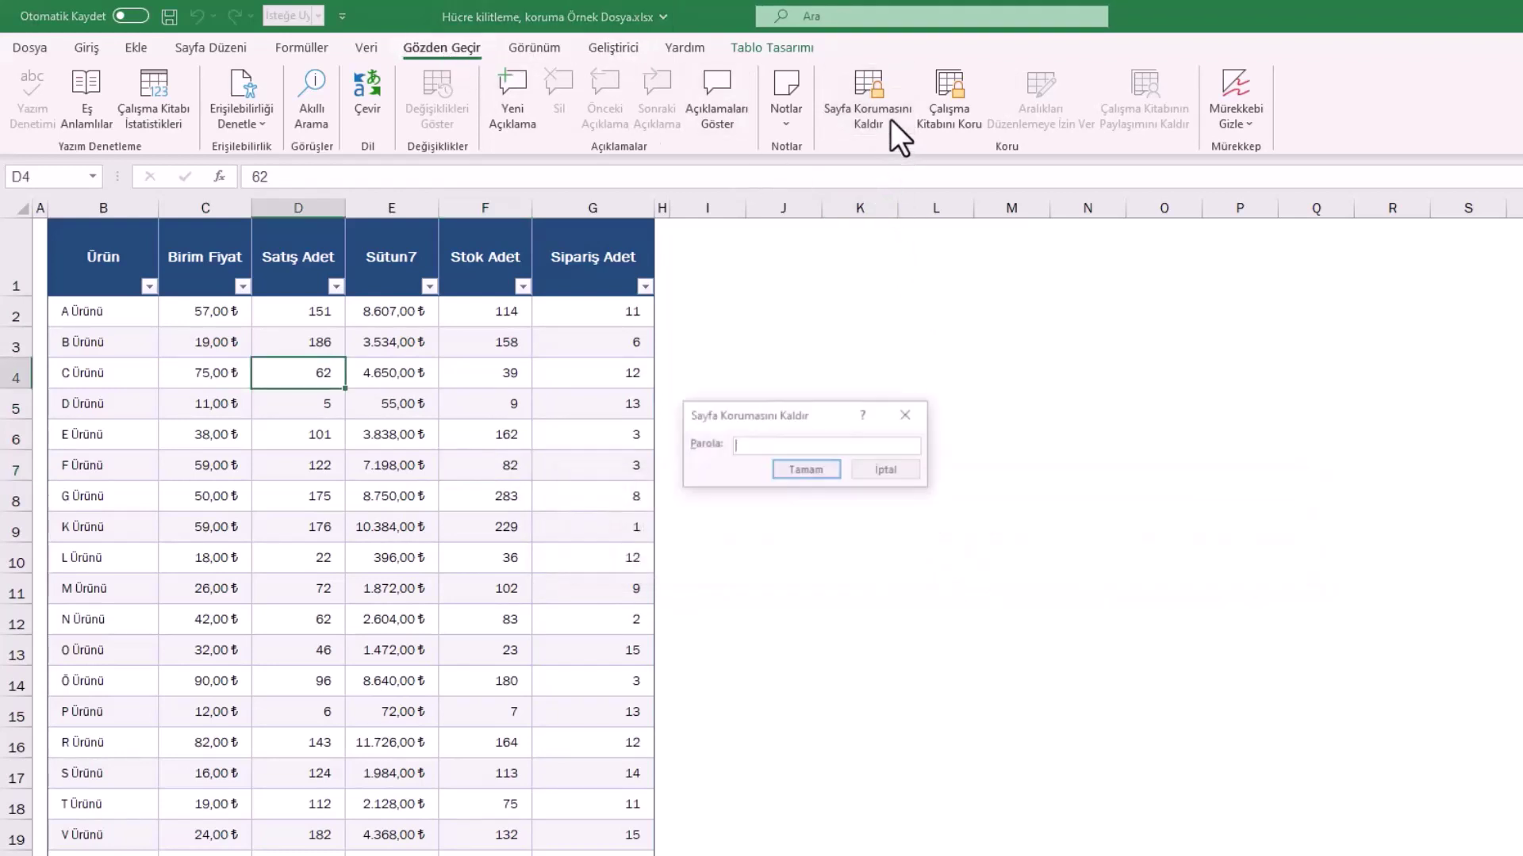
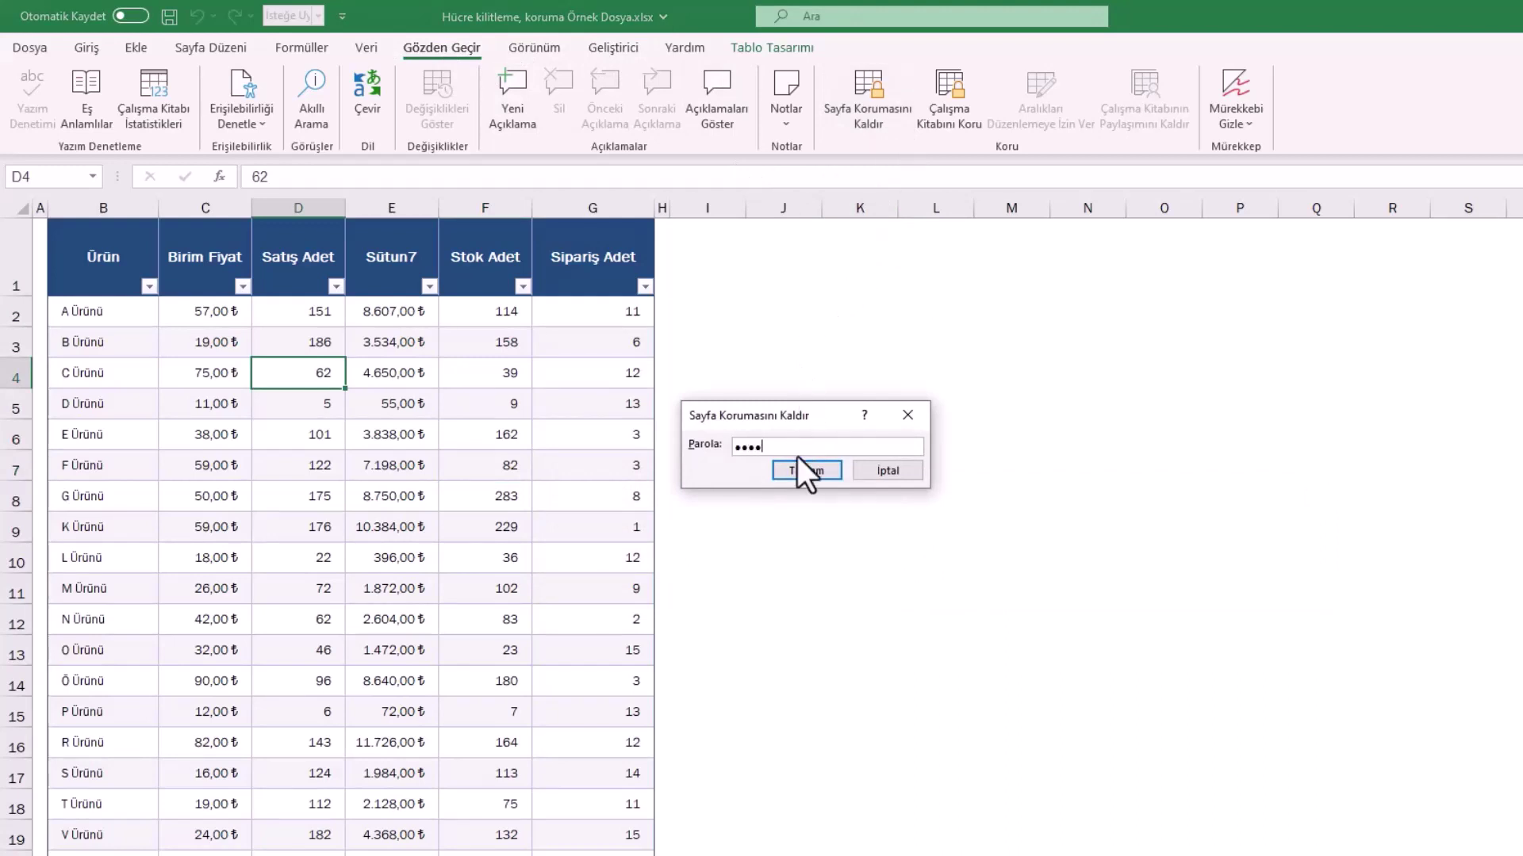
left_click(801, 473)
left_click(618, 434)
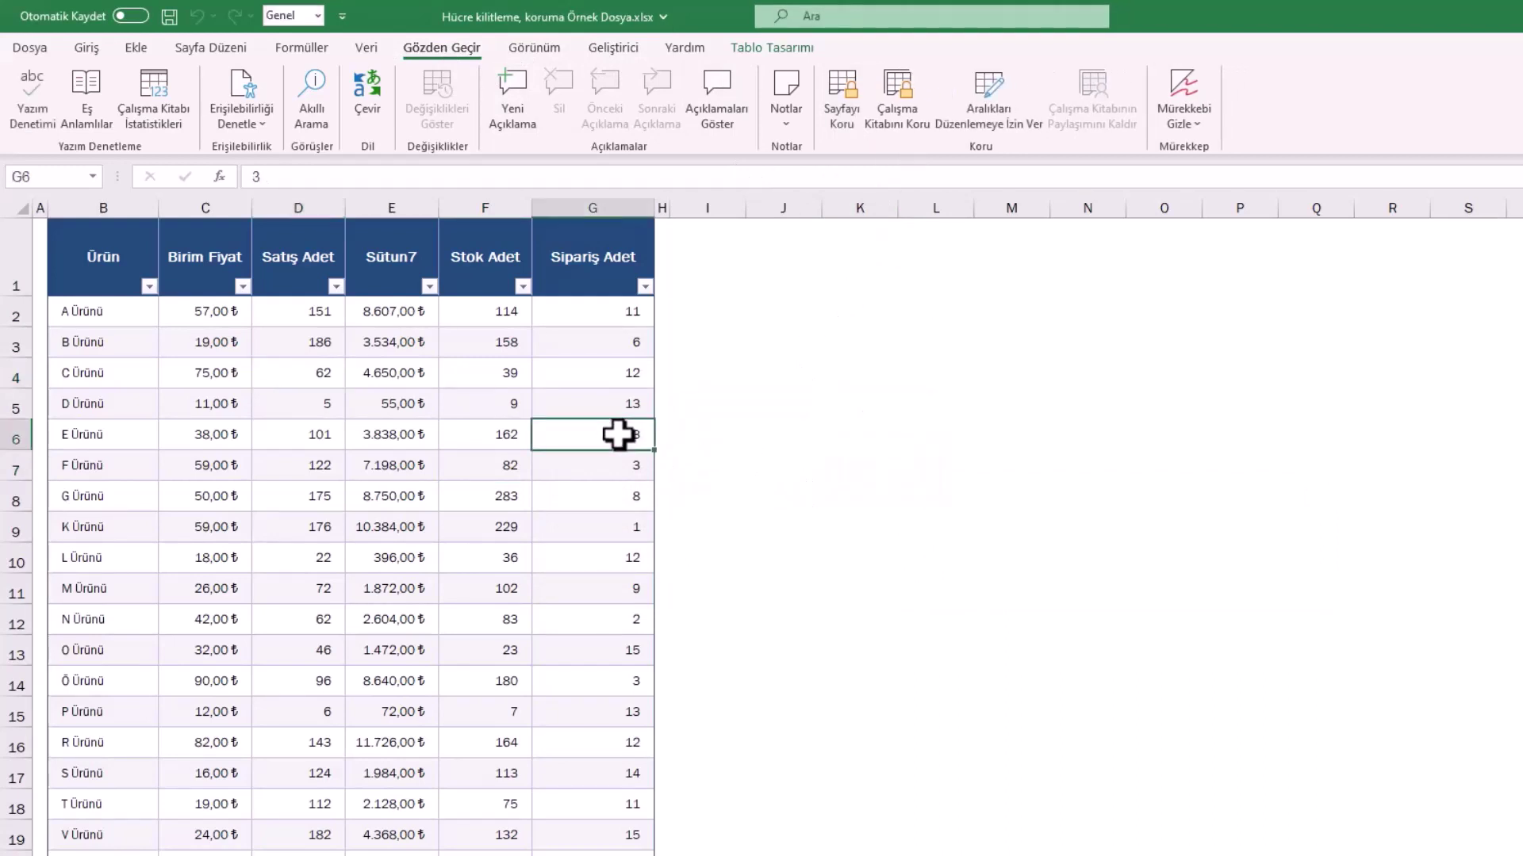
type("10")
left_click(873, 445)
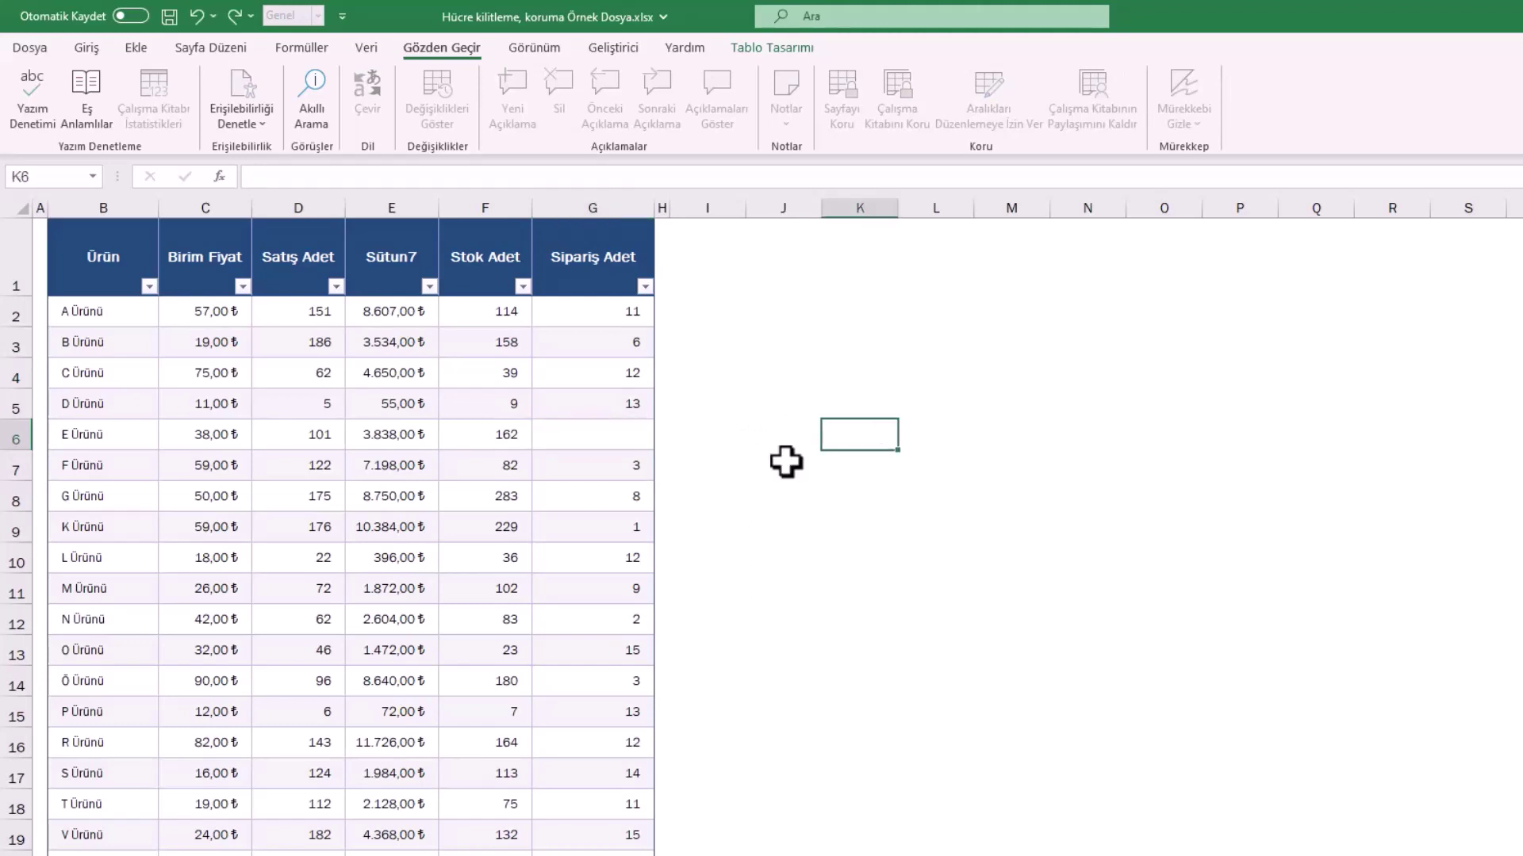
Step: Select the whole sheet, the table B2:G20, columns F and G, then cells F5 and G5
key("ctrl+a")
left_click(583, 444)
mouse_move(109, 316)
left_mouse_down()
mouse_move(606, 694)
mouse_move(632, 852)
left_mouse_up()
left_click(484, 208)
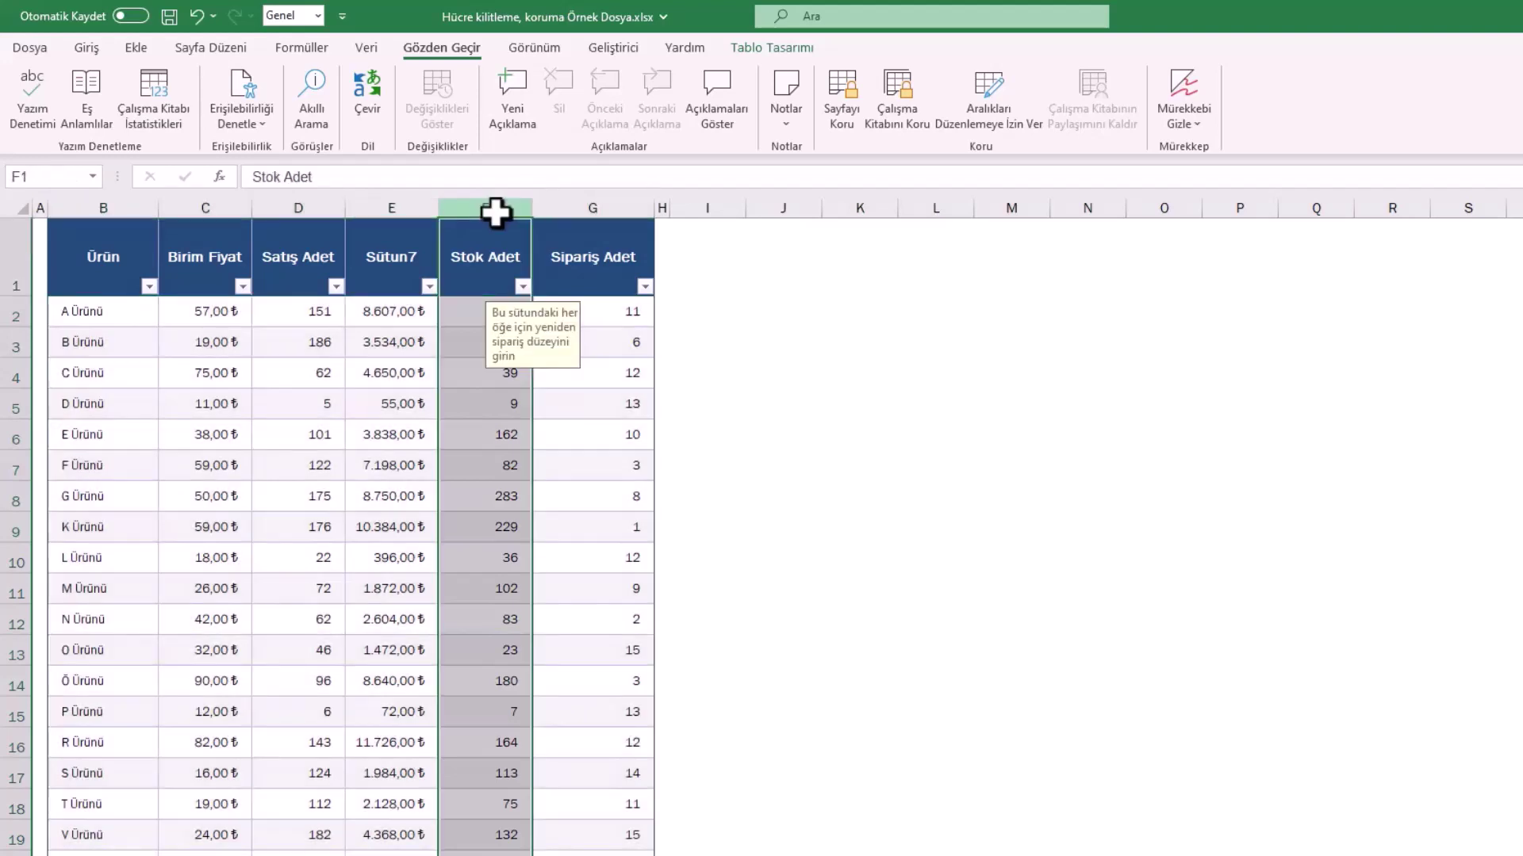
left_click(602, 200)
left_click(490, 401)
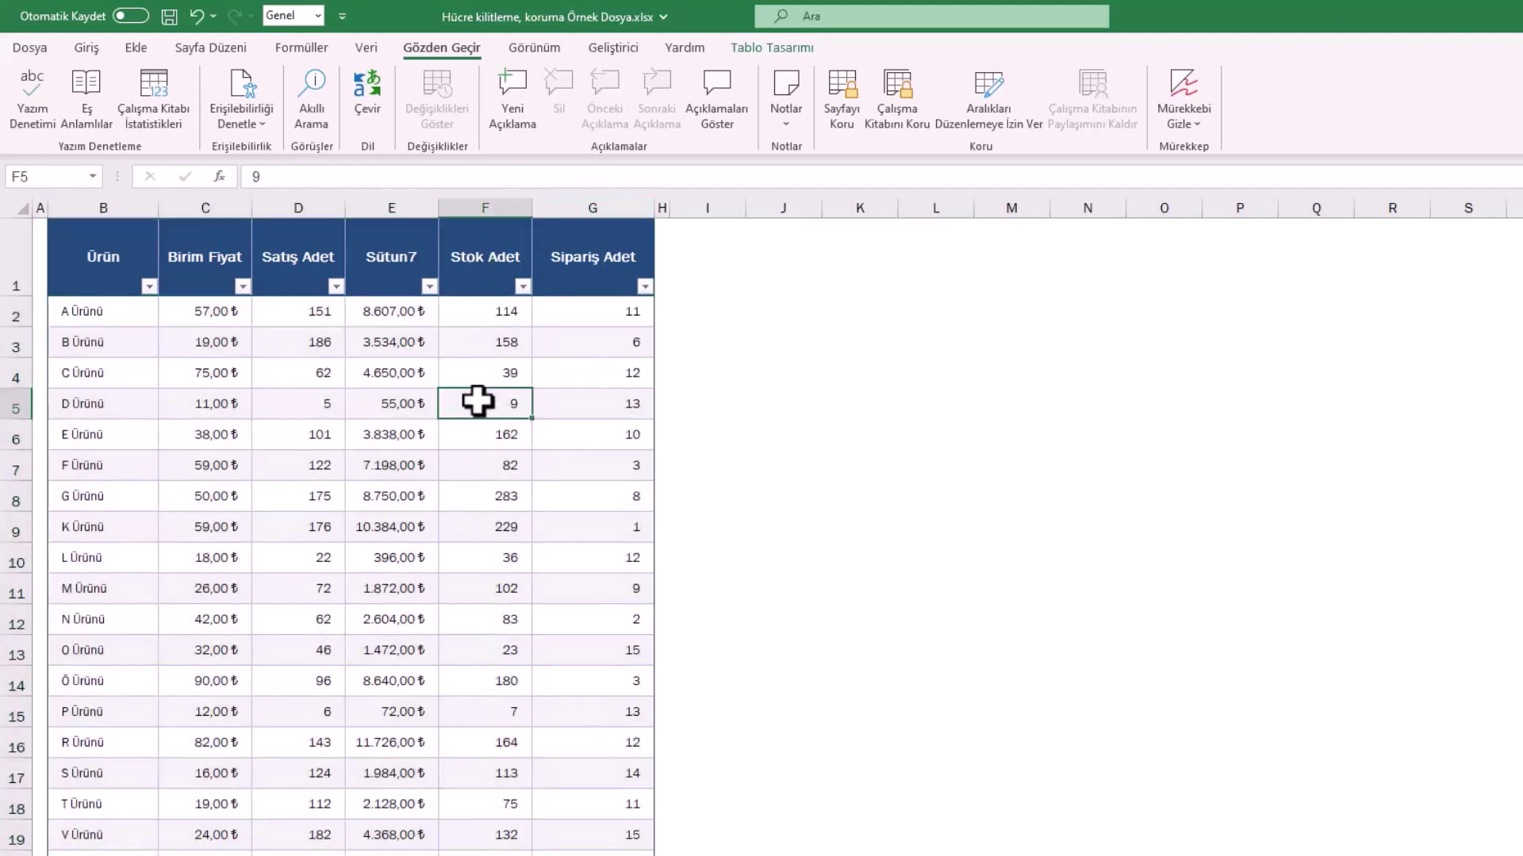
left_click(558, 404)
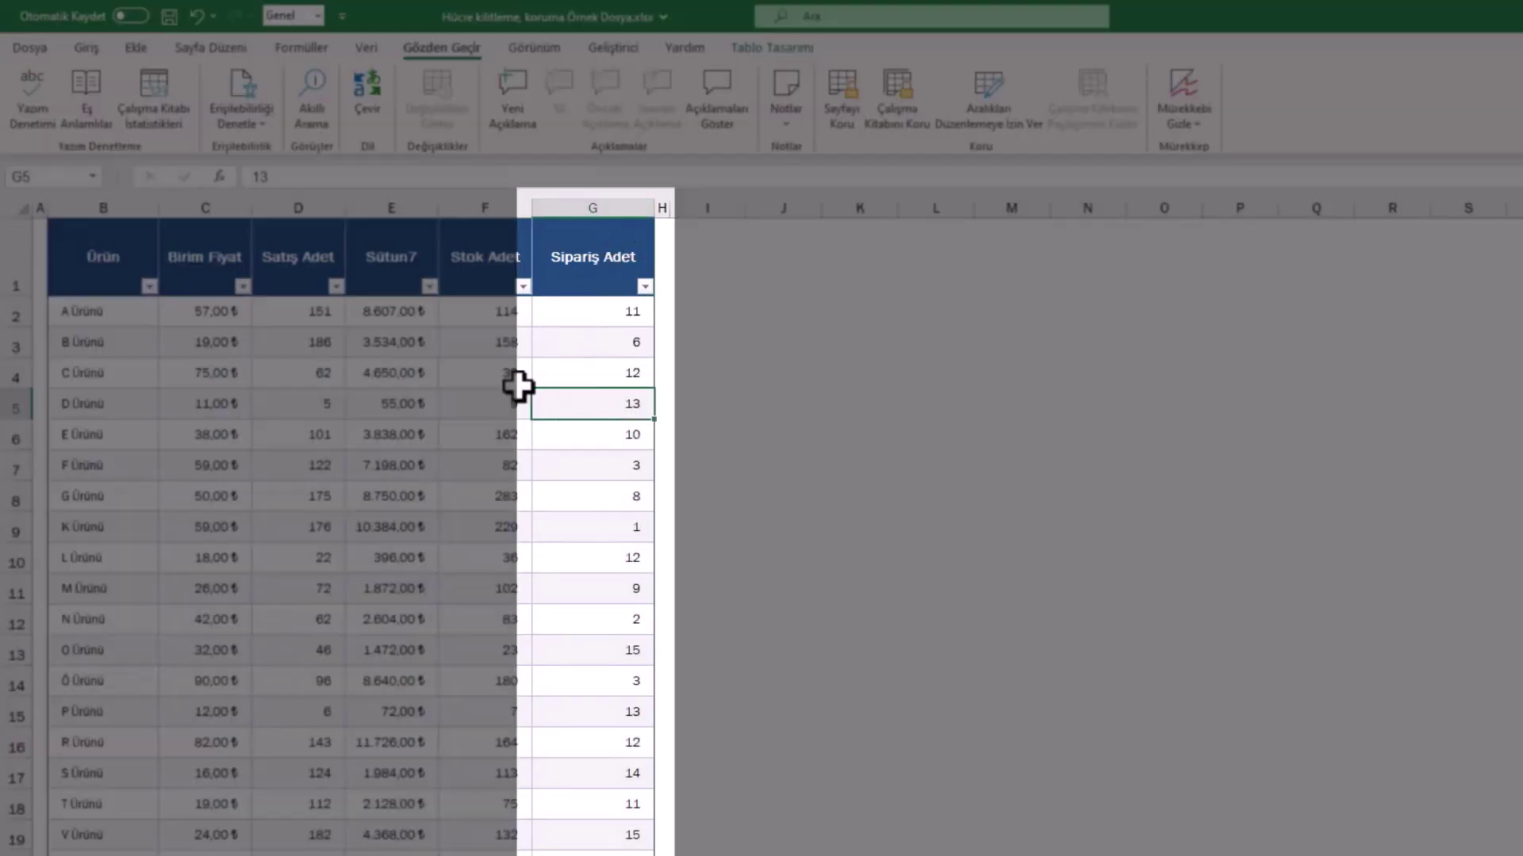
Step: Select all cells and turn off Kilitli on the Koruma tab of Hücreleri Biçimlendir
left_click(587, 264)
left_click(603, 204)
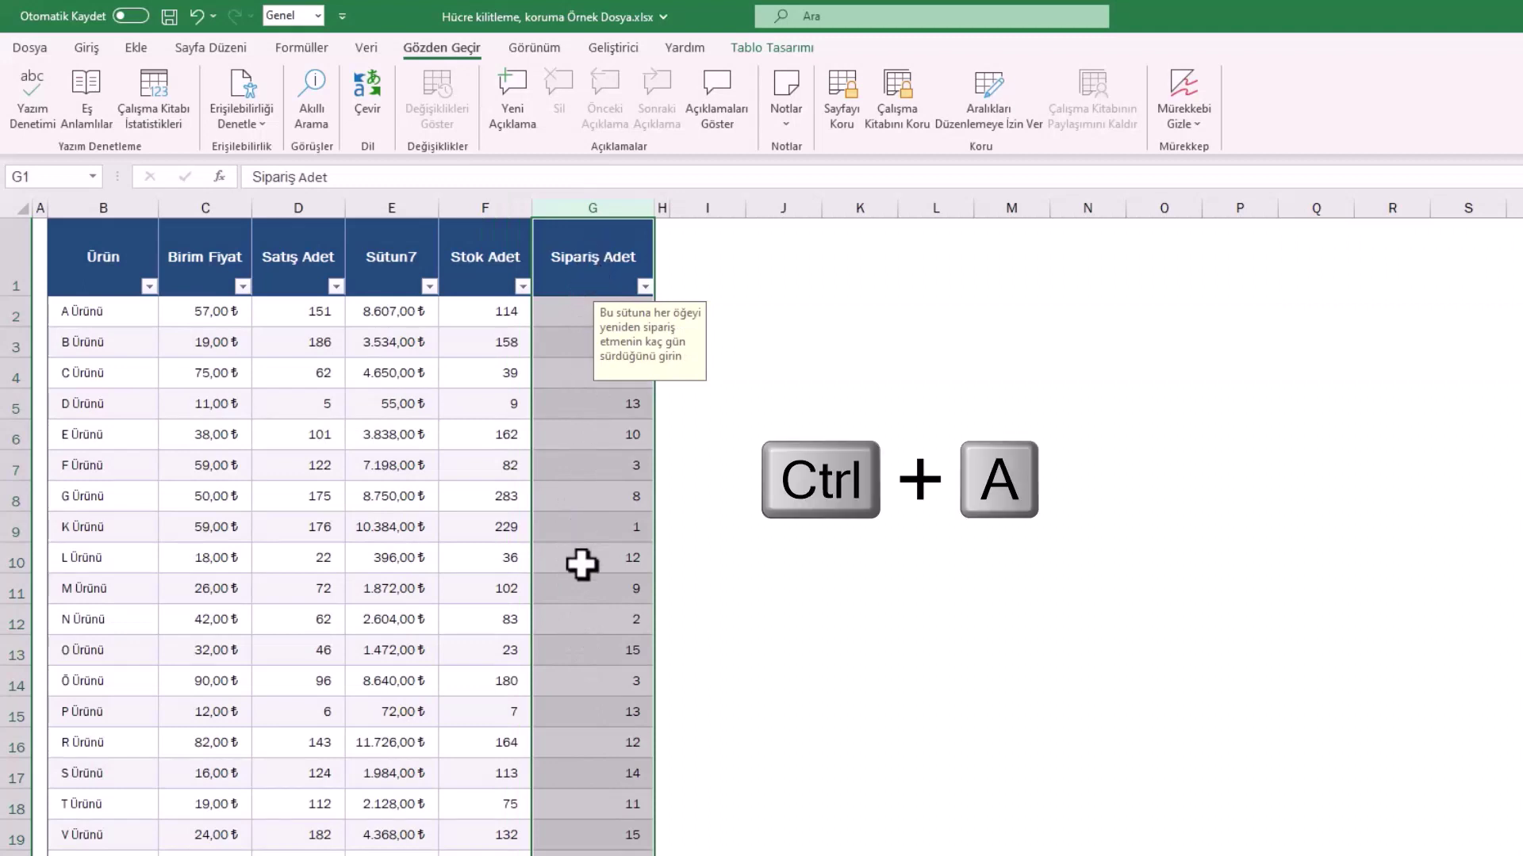
key("ctrl+a")
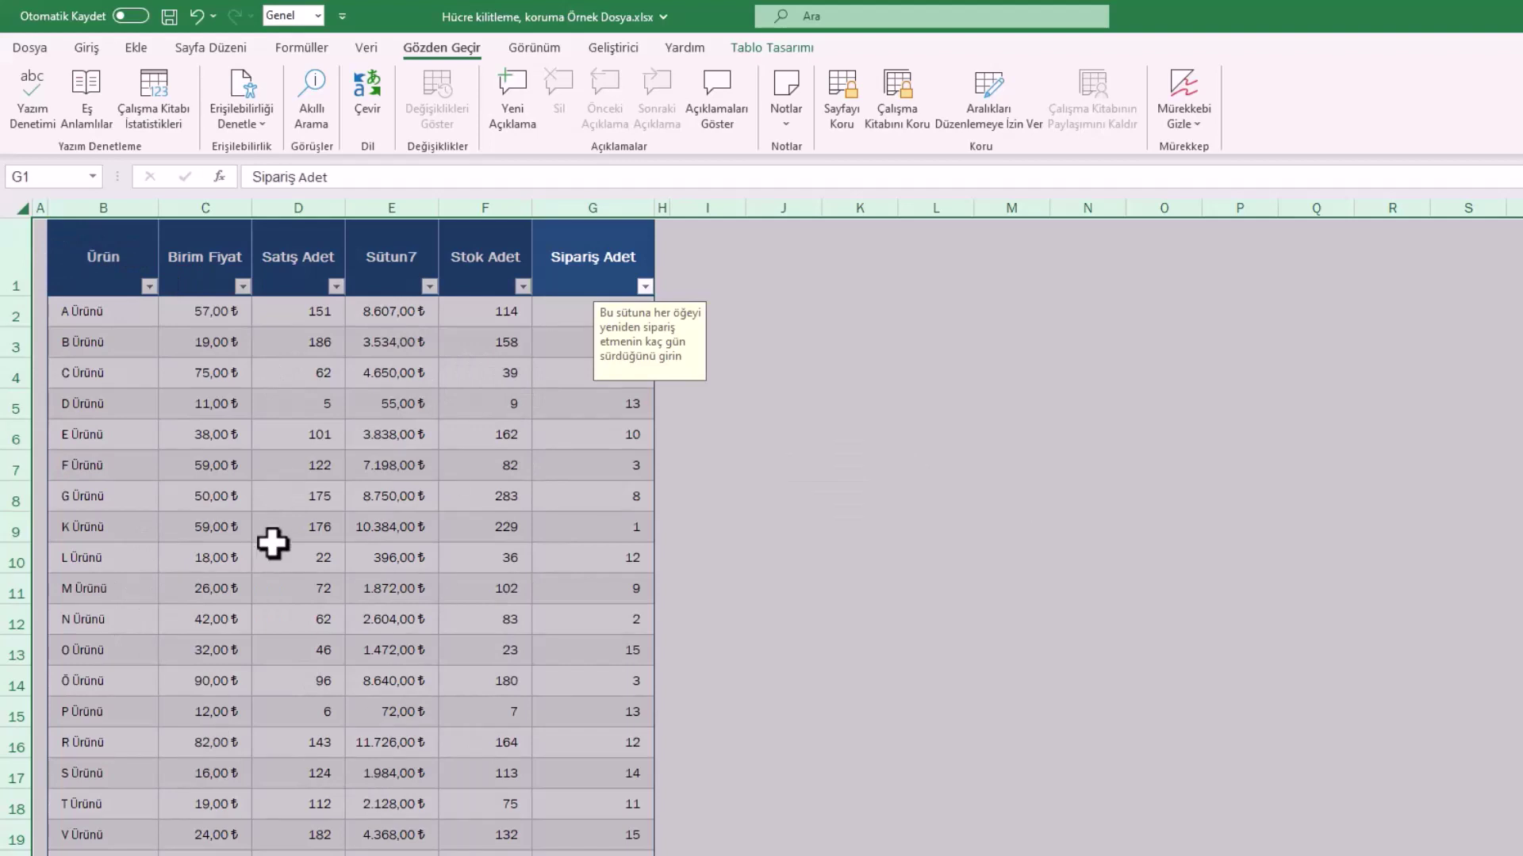
right_click(413, 422)
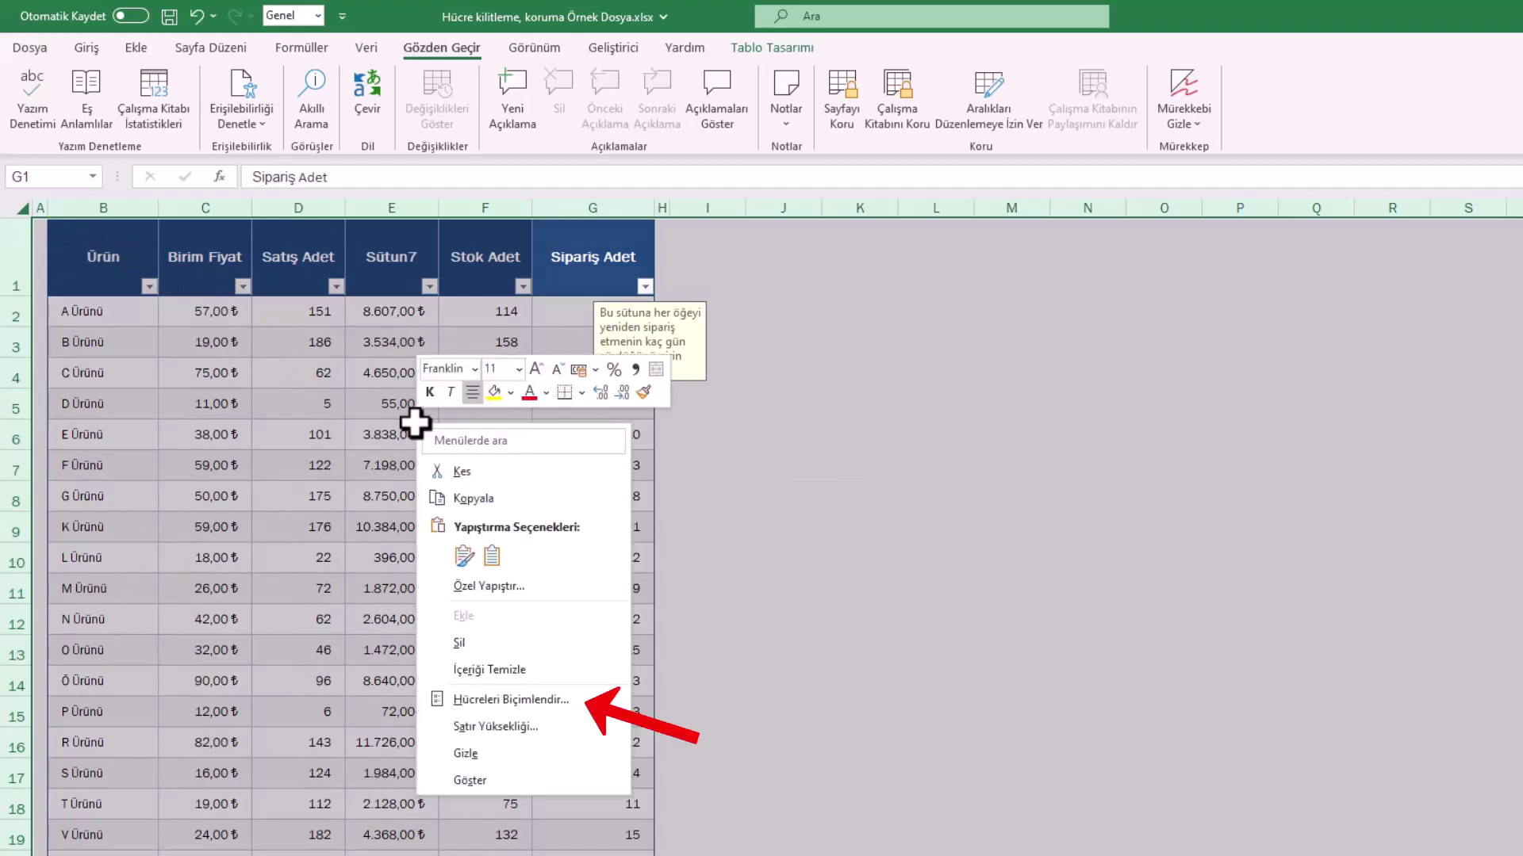
left_click(589, 701)
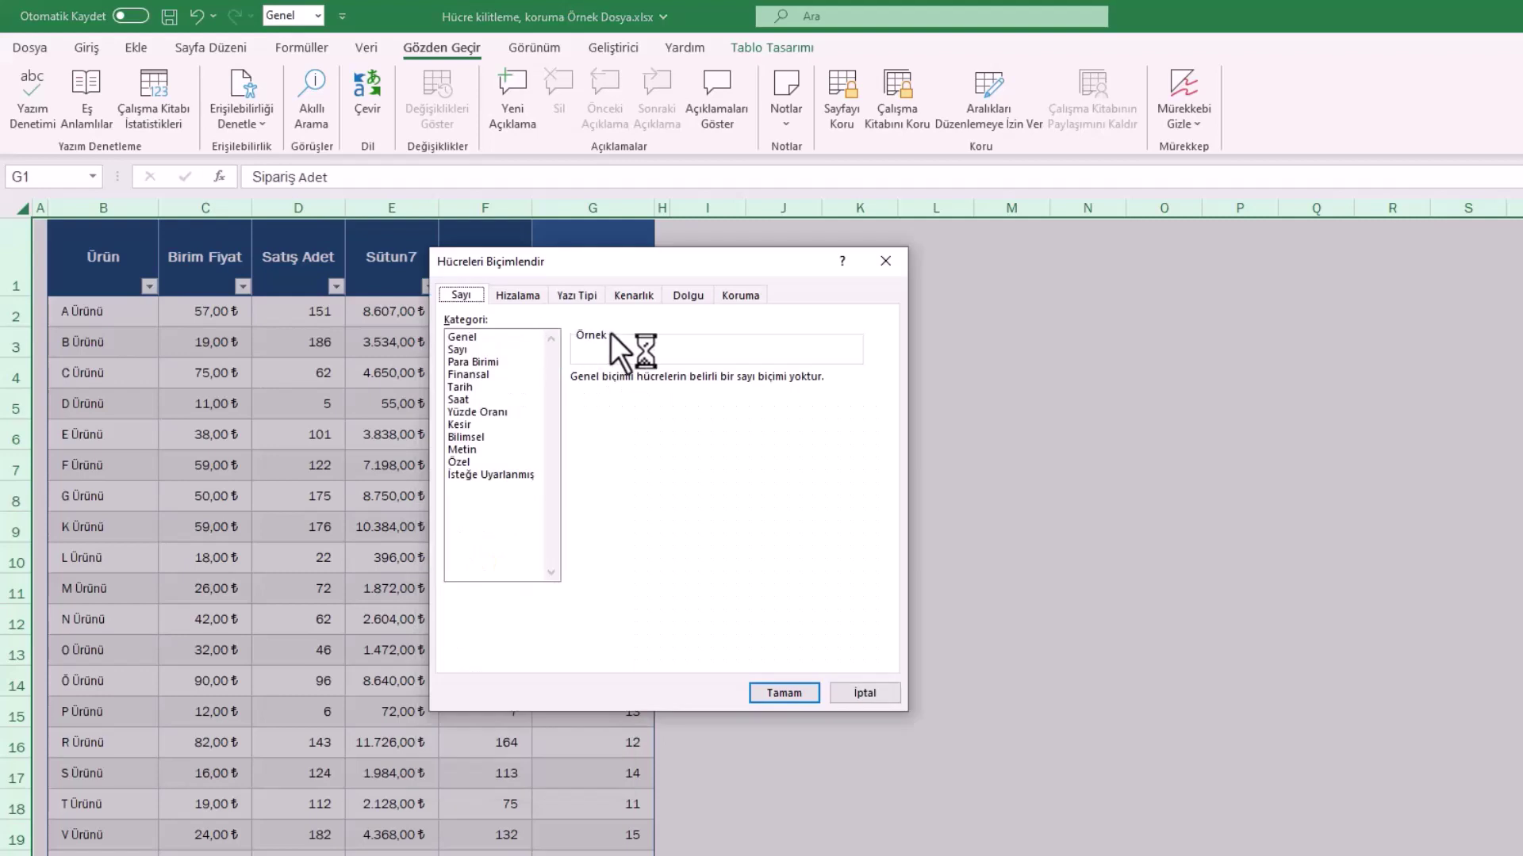
left_click(759, 300)
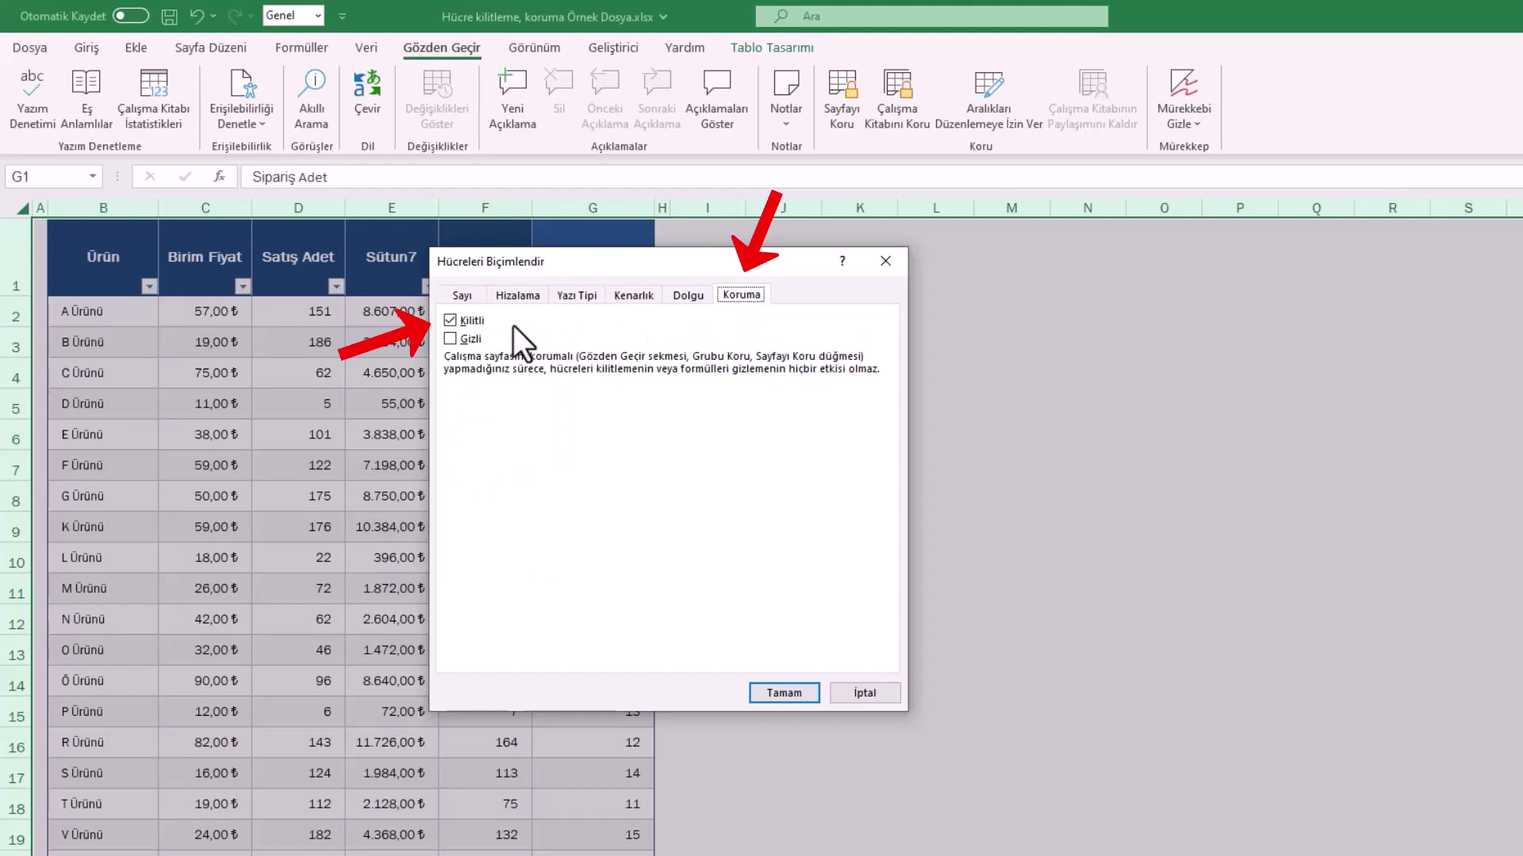
key("Tab")
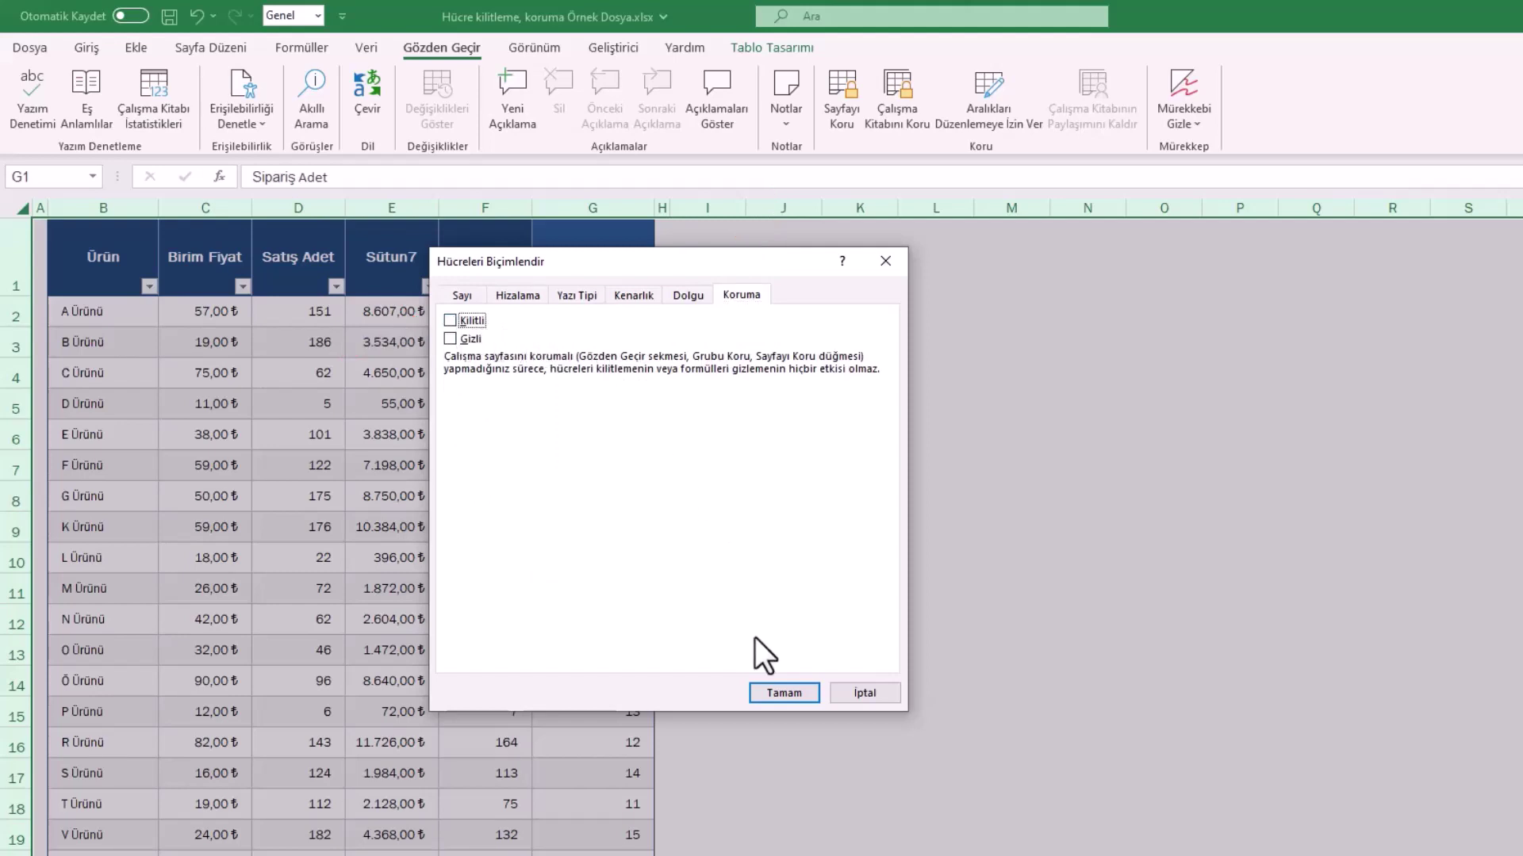
left_click(812, 696)
left_click(395, 347)
Step: Select column G and turn on both Kilitli and Gizli in its Koruma cell format settings
left_click(401, 373)
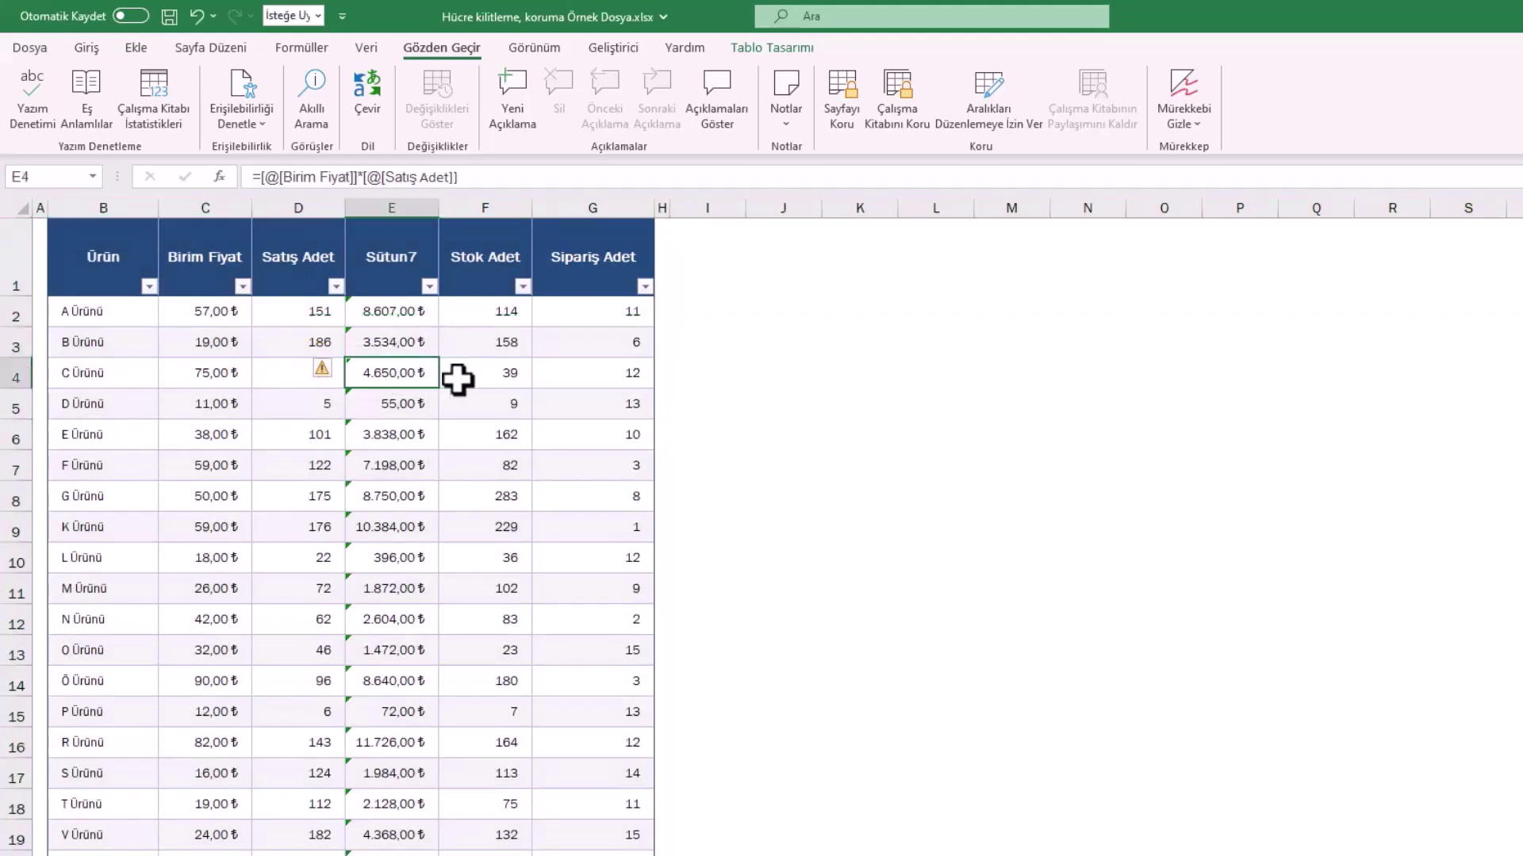
left_click(6, 379)
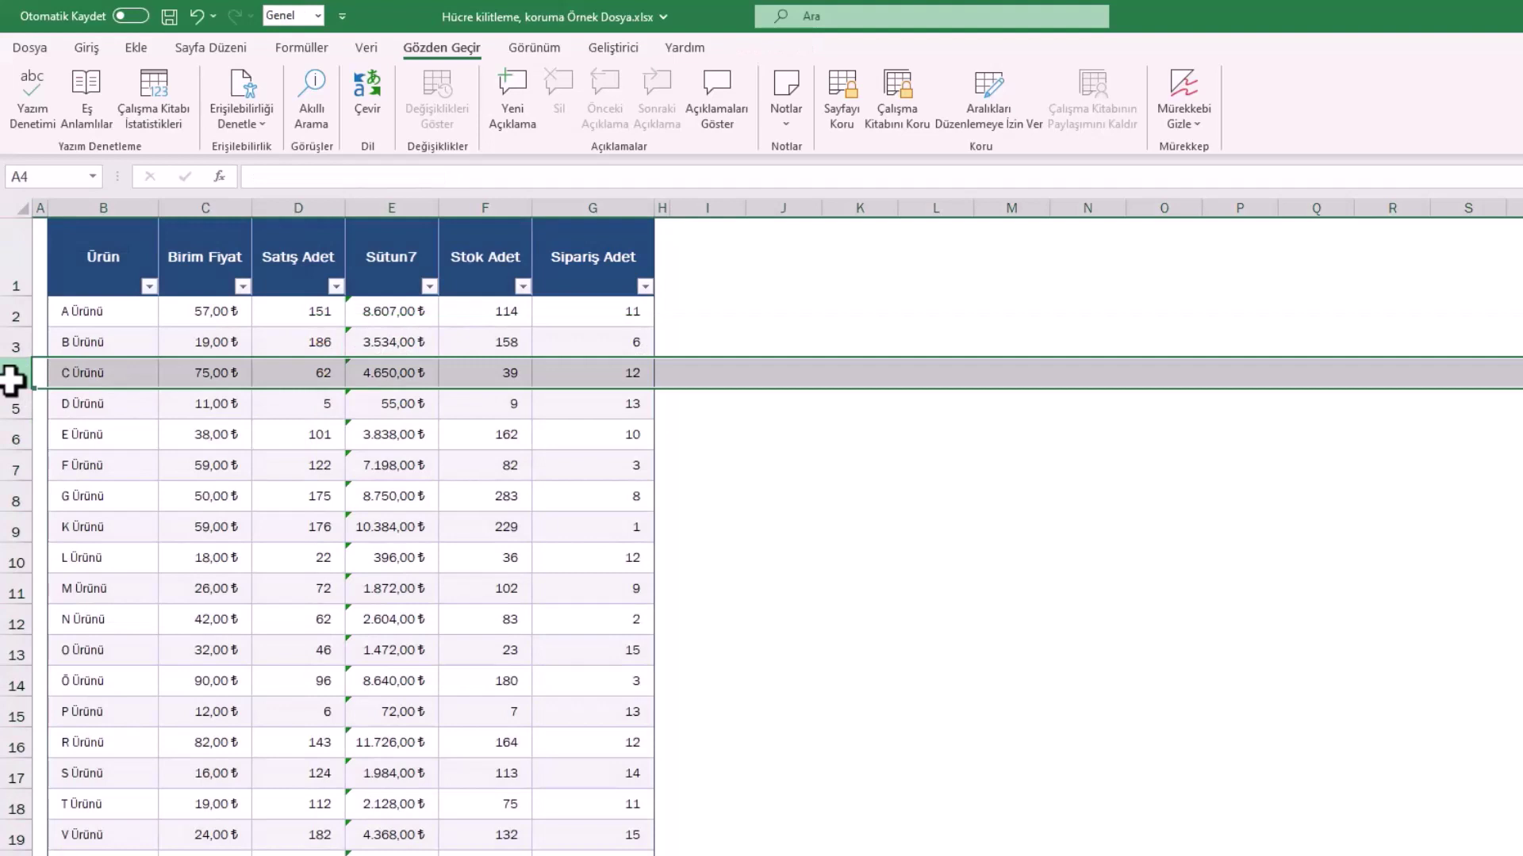
left_click(593, 207)
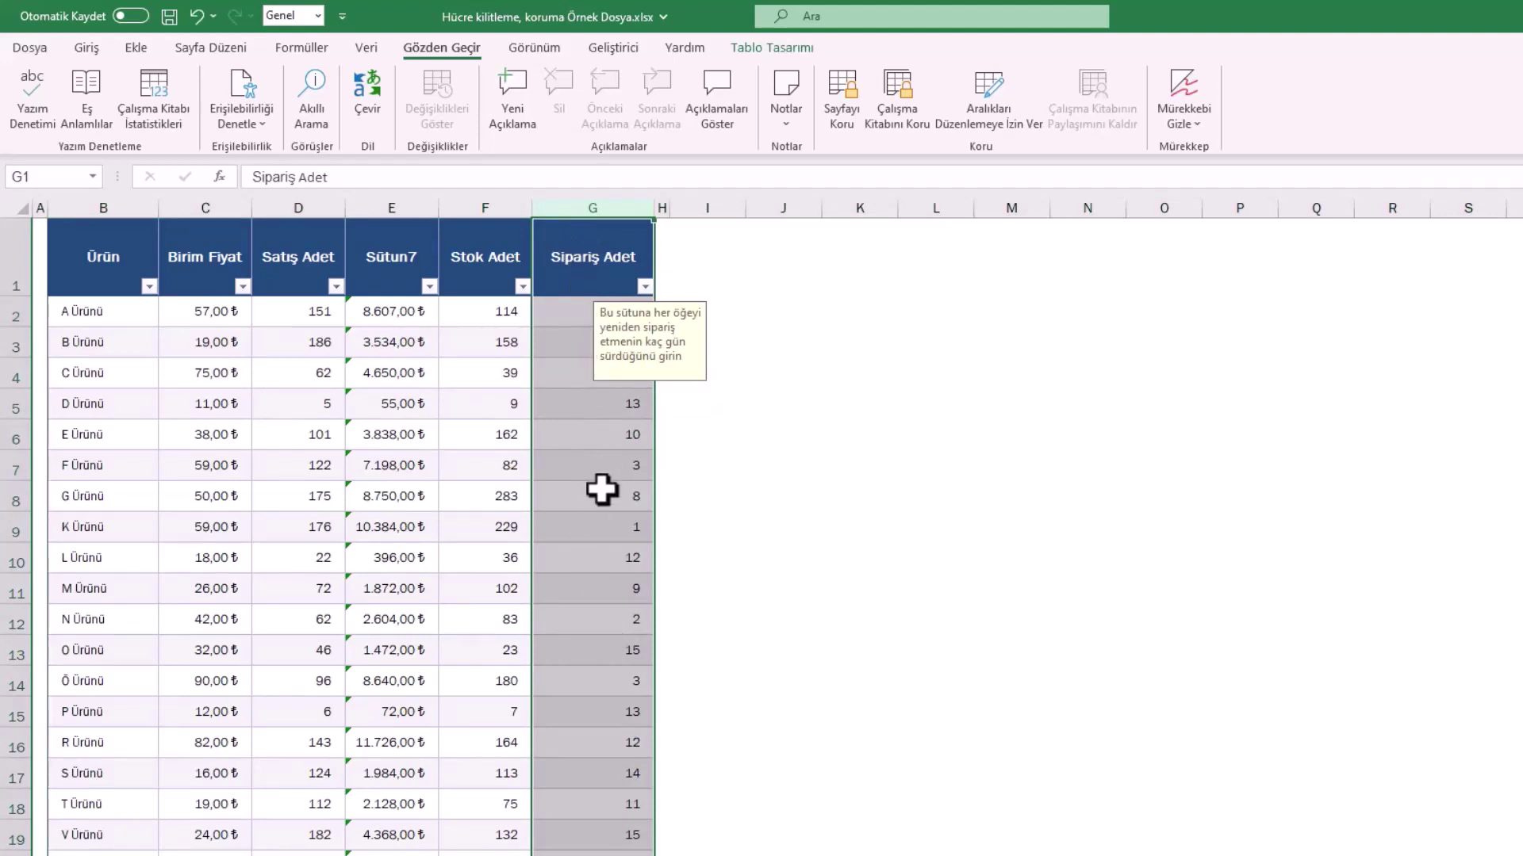
right_click(602, 490)
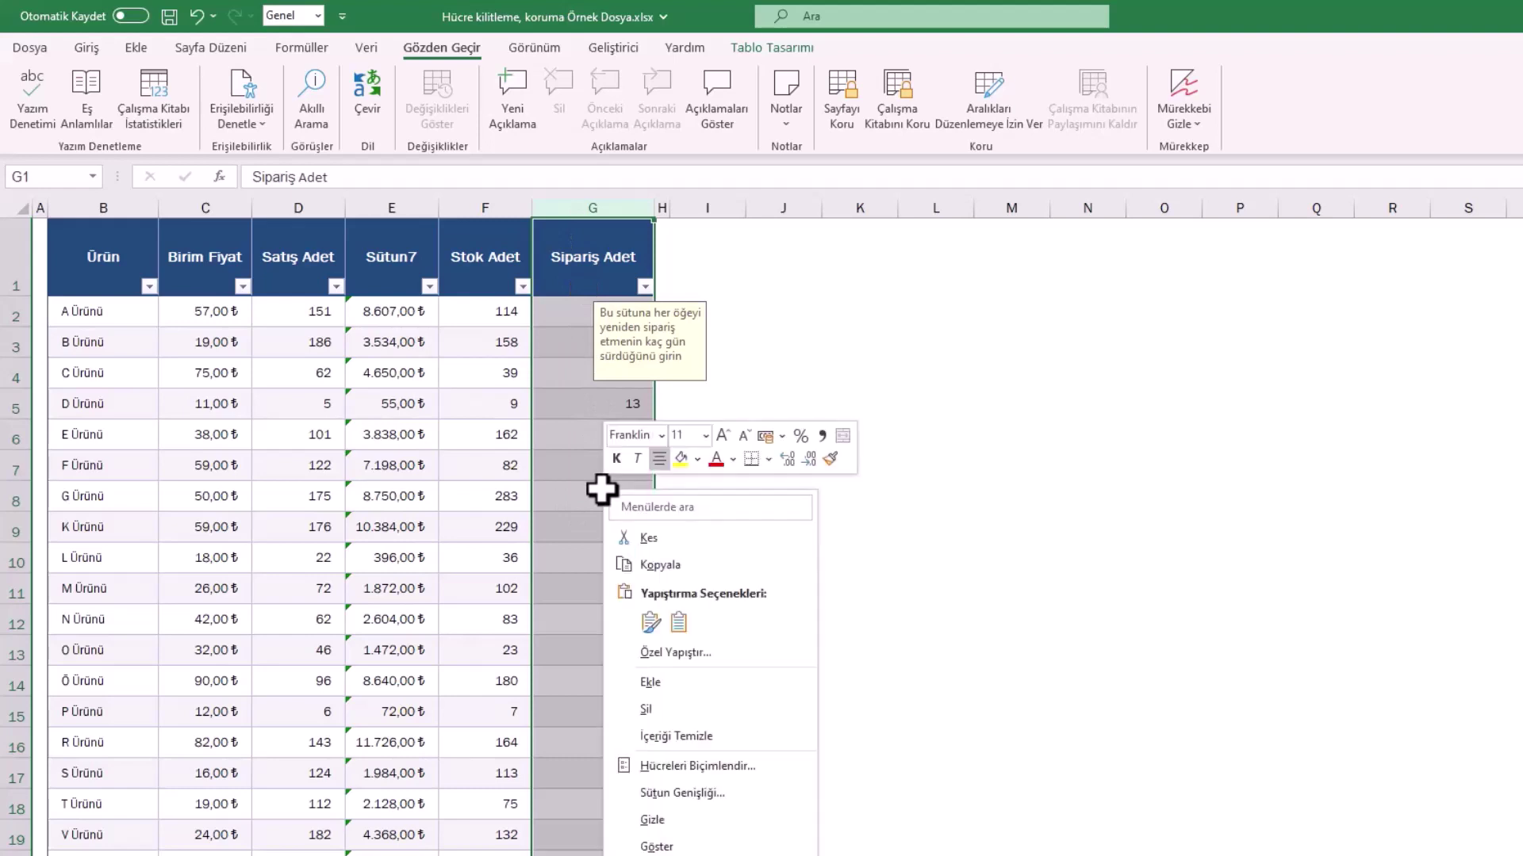
left_click(745, 760)
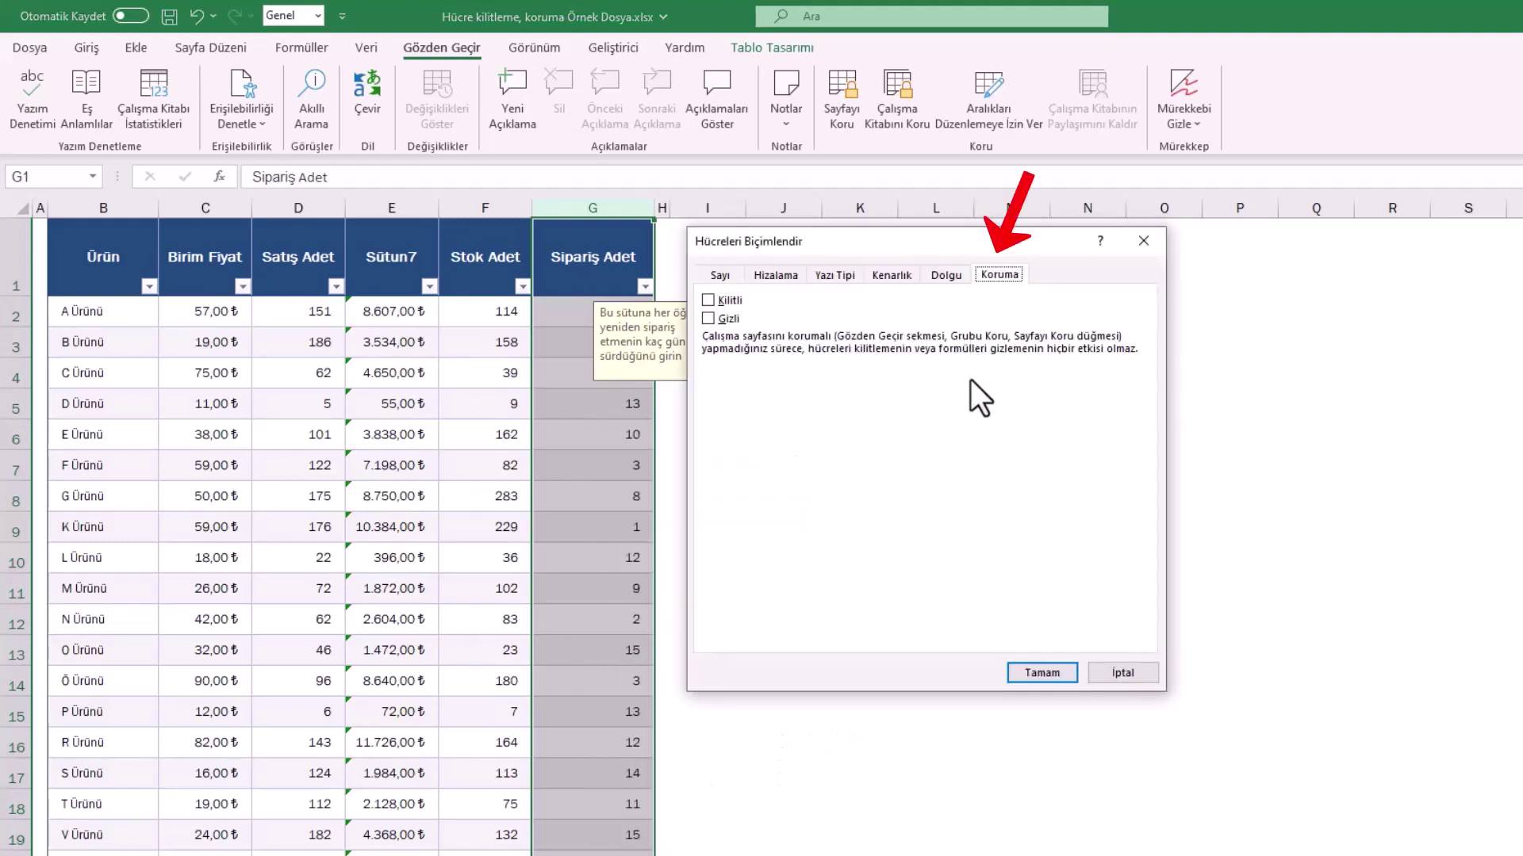
left_click(735, 301)
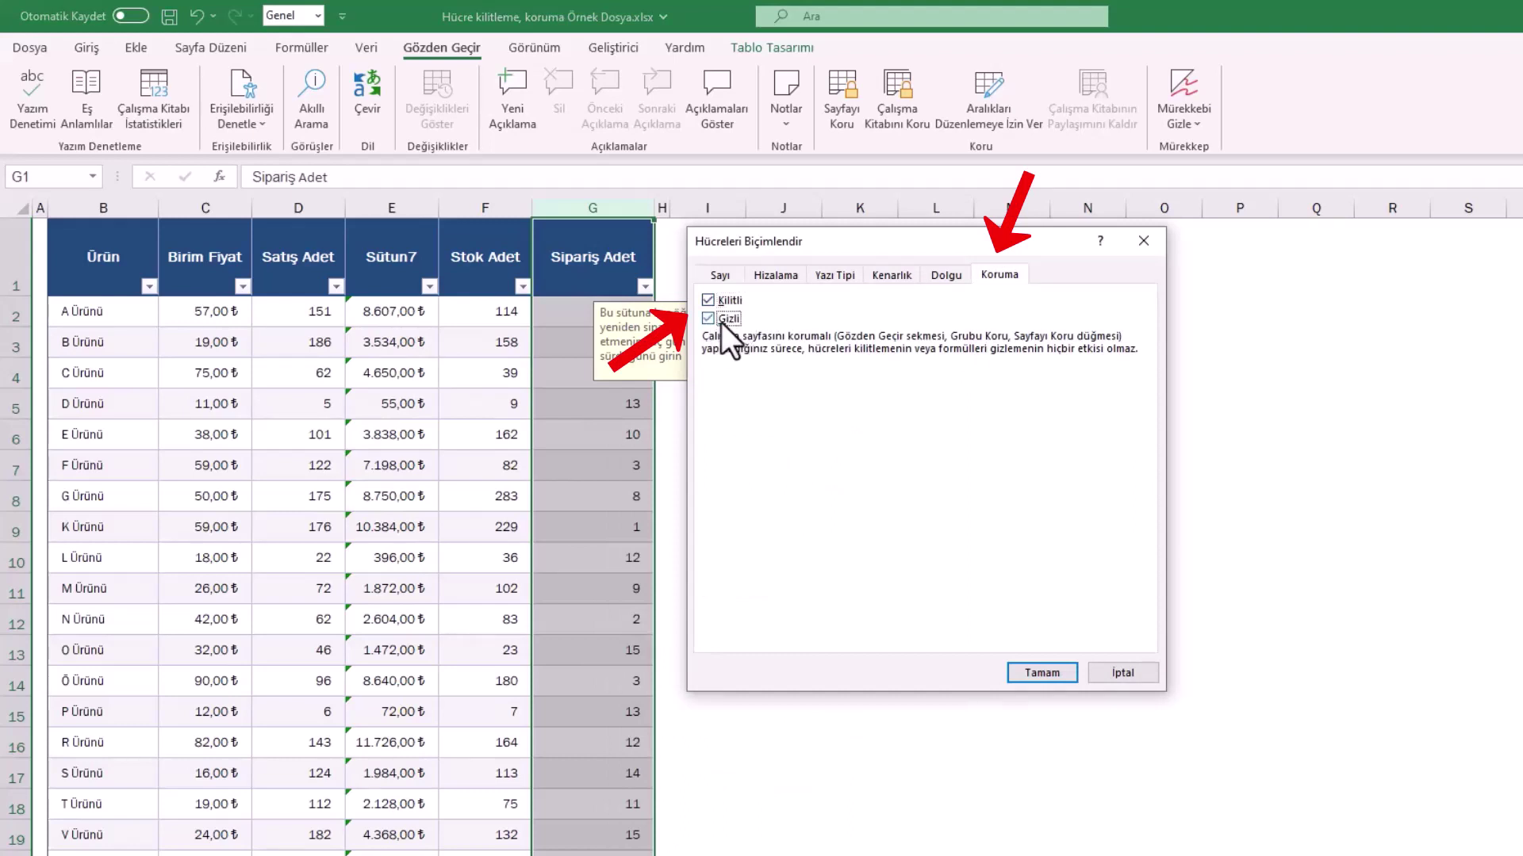
left_click(1067, 674)
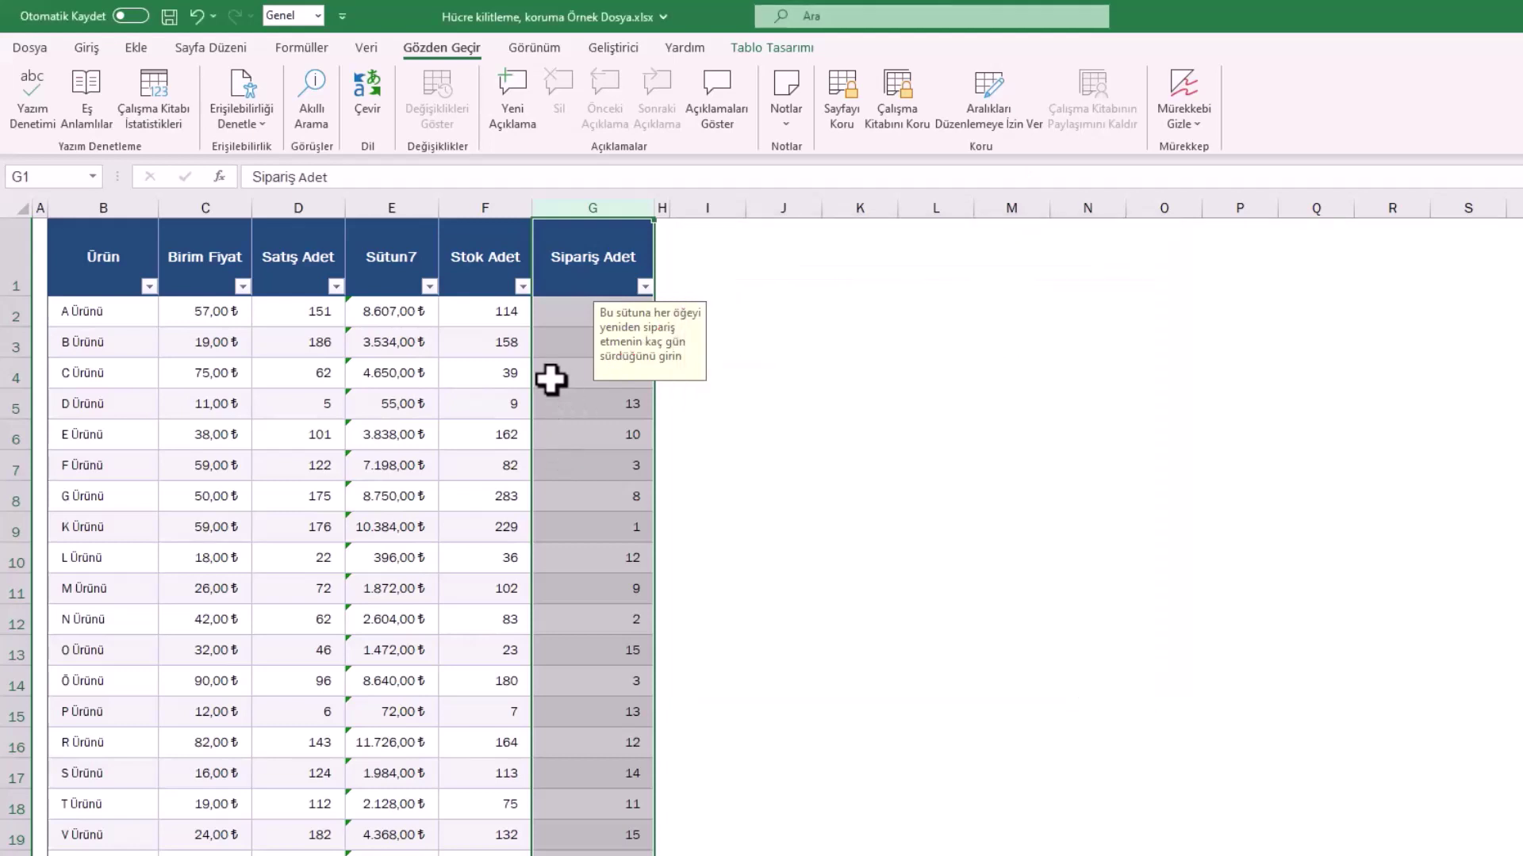
Step: Re-protect the sheet with a password, confirming it a second time
left_click(845, 116)
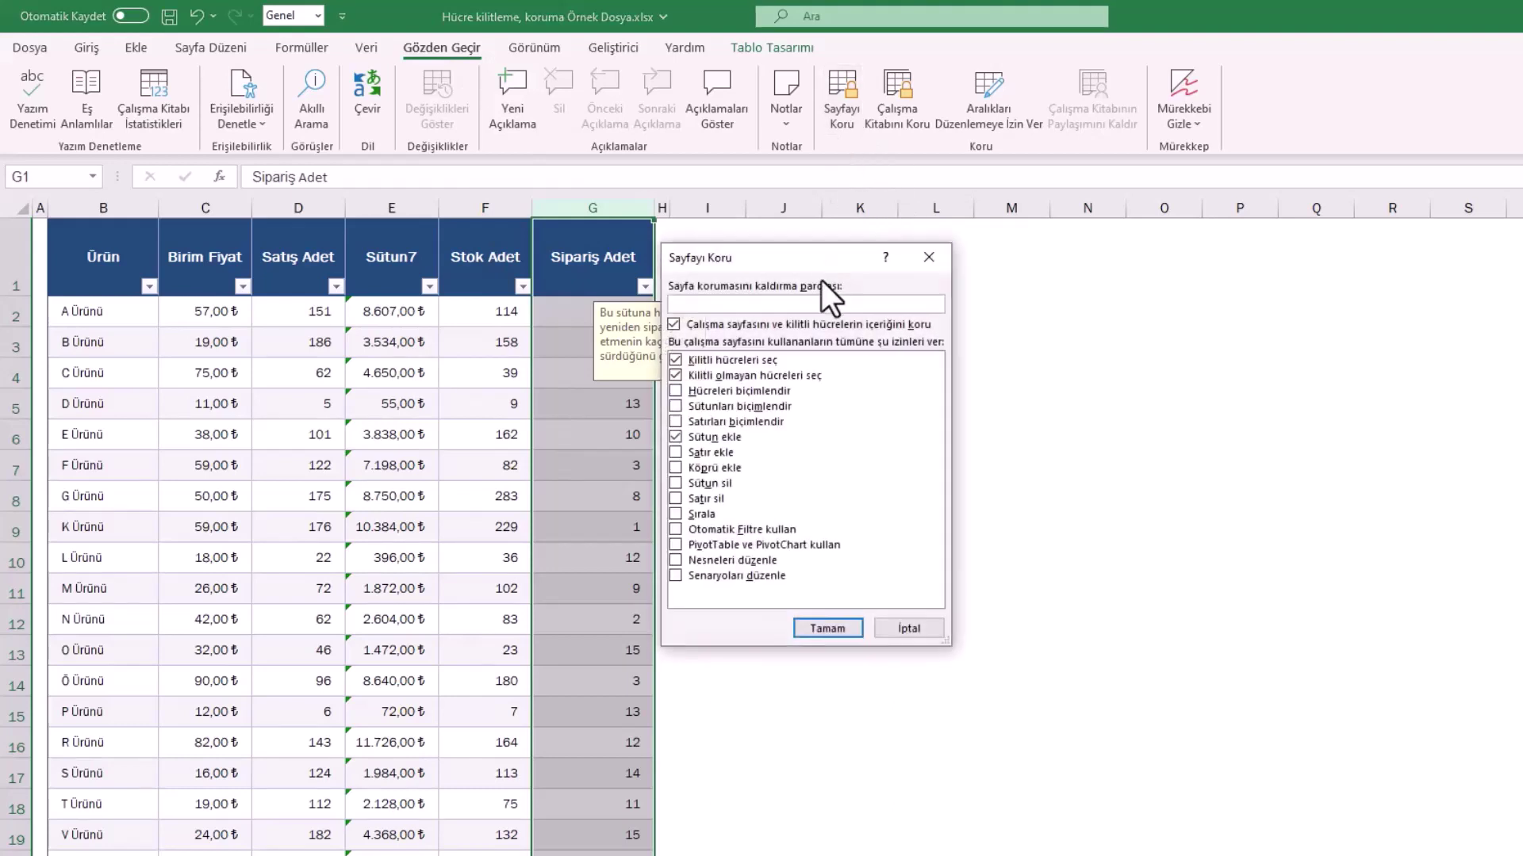
left_click(827, 627)
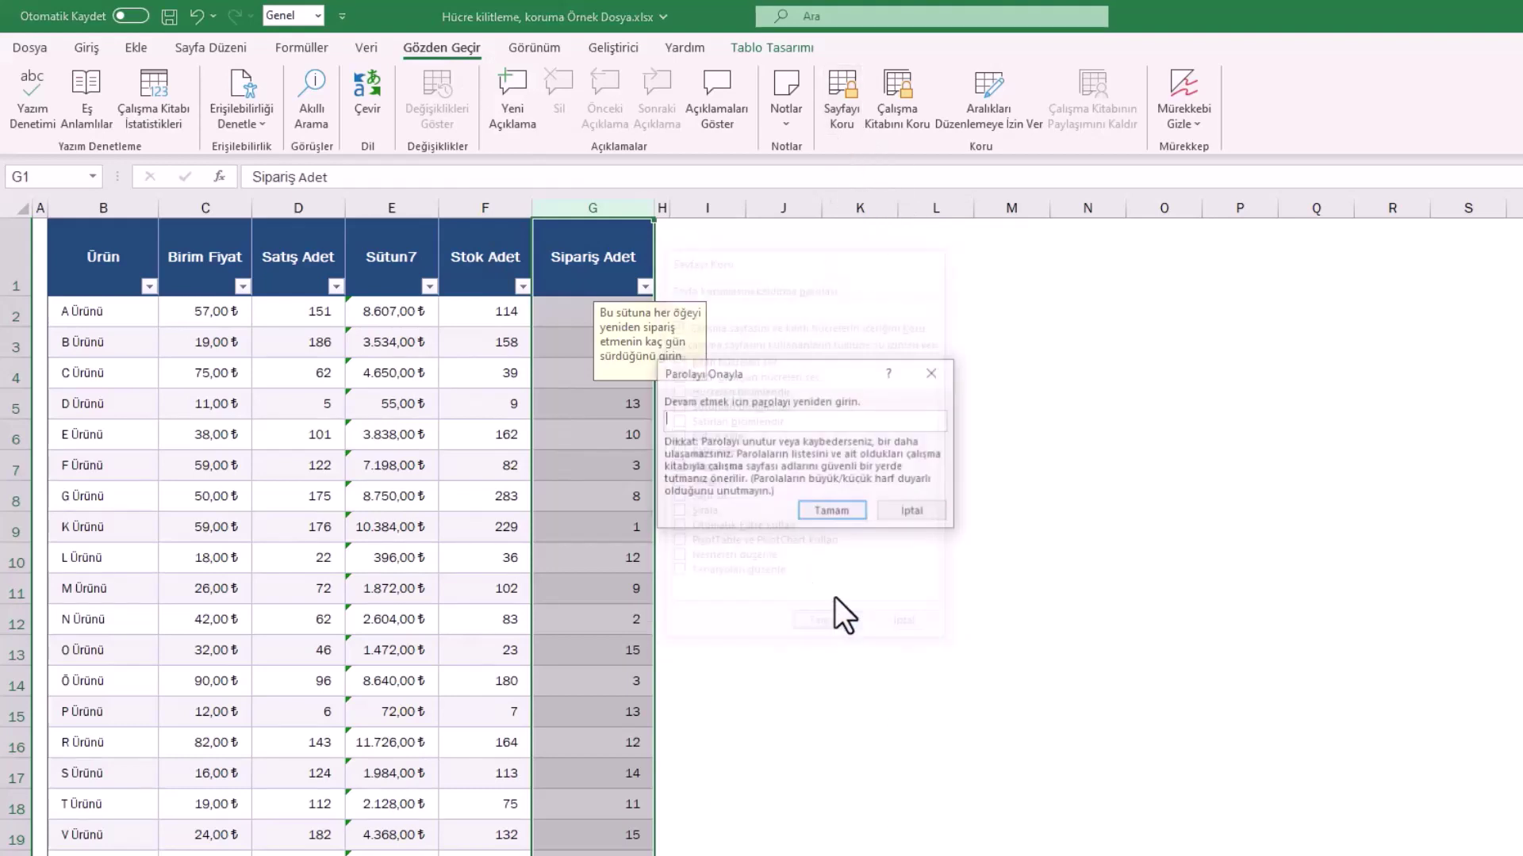
left_click(831, 512)
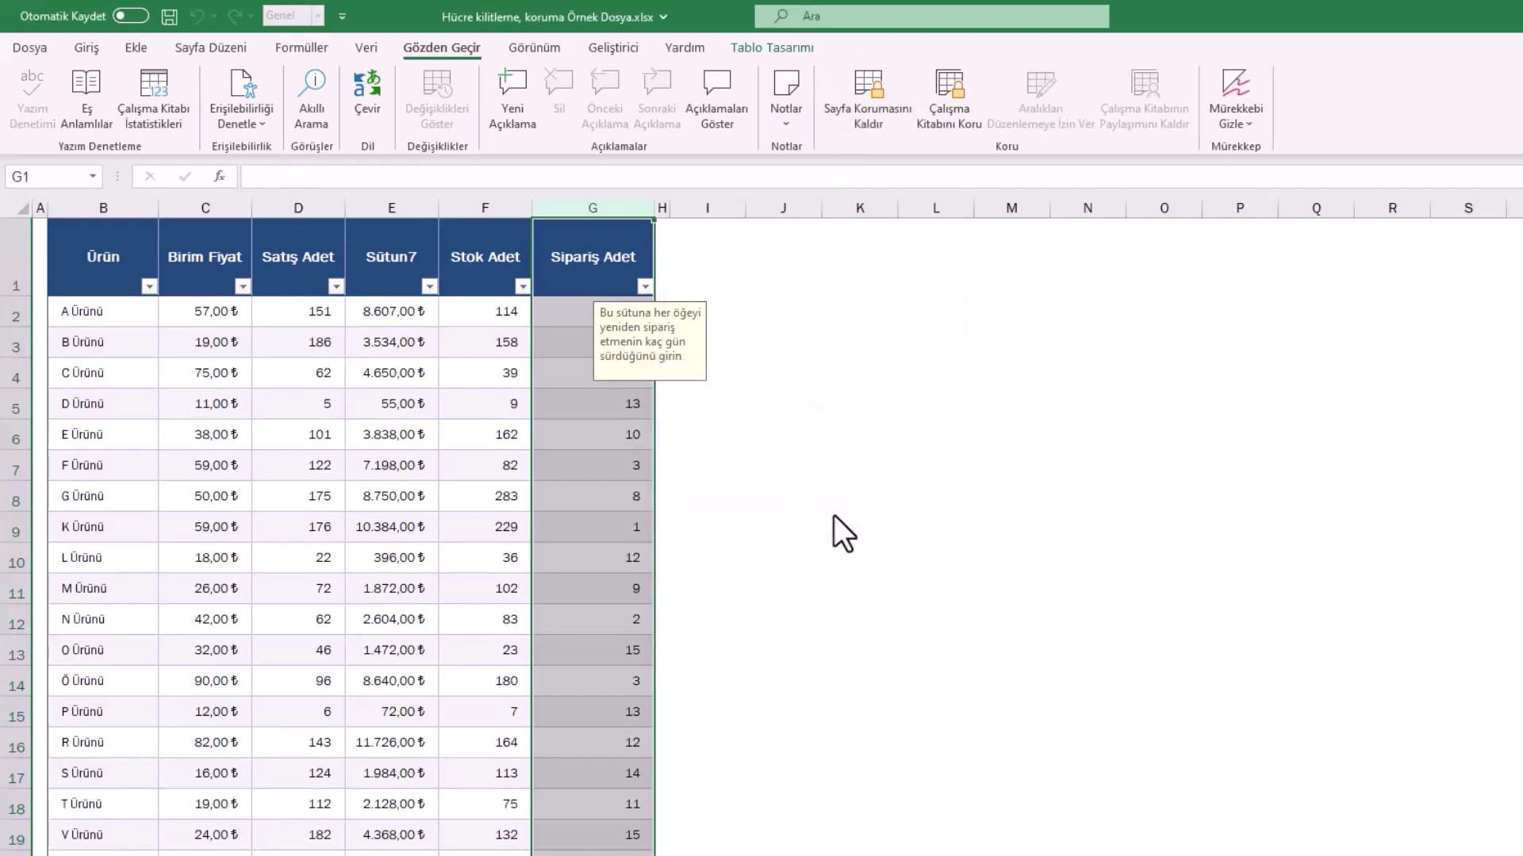
Step: Enter 50 in Stok Adet cell F7 and 100 in F8
left_click(500, 466)
type("50")
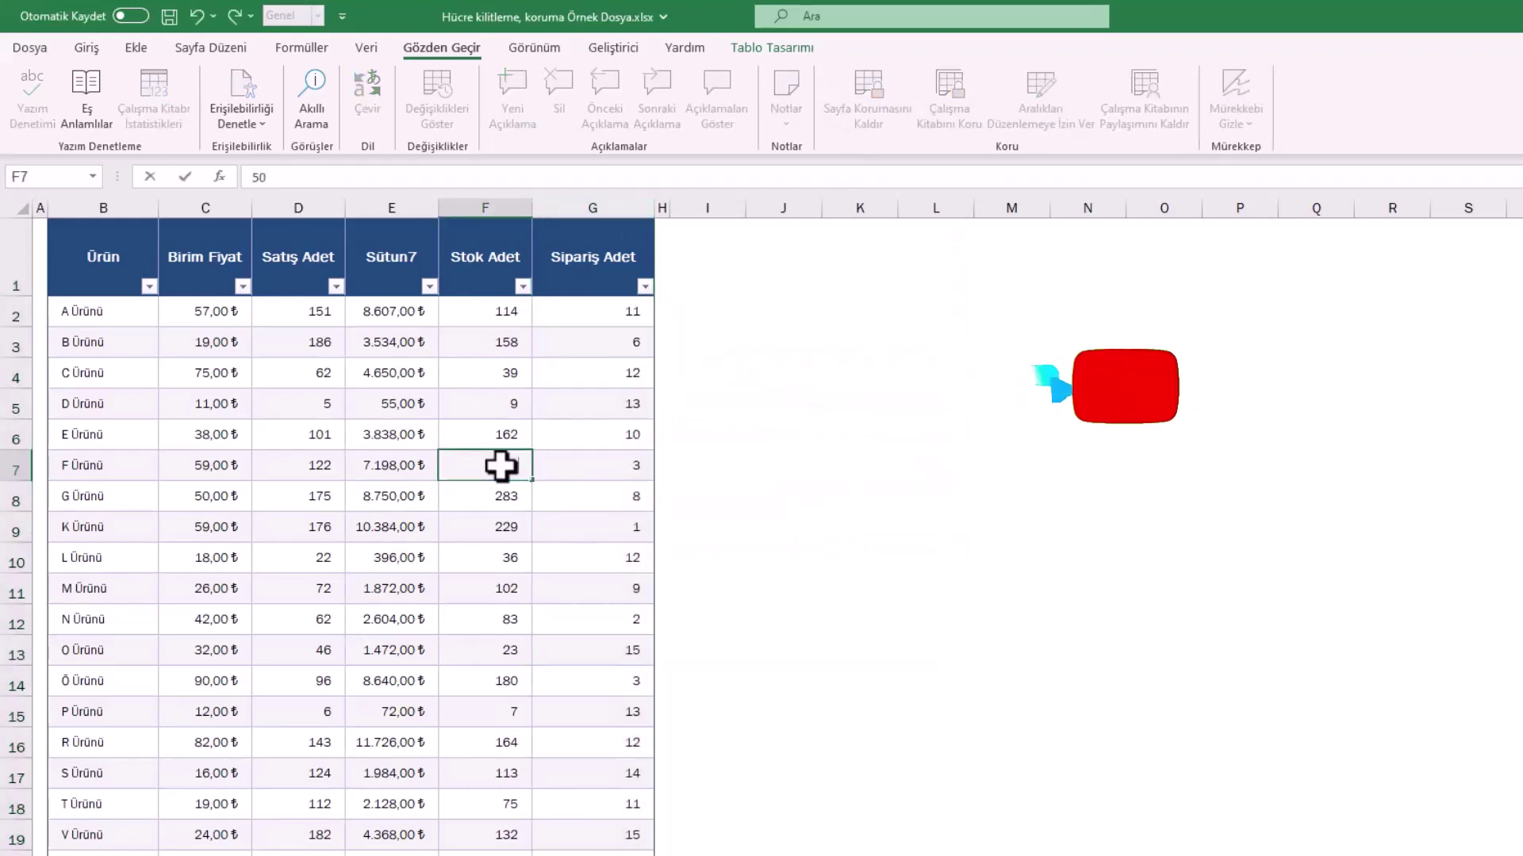
key("Return")
type("100")
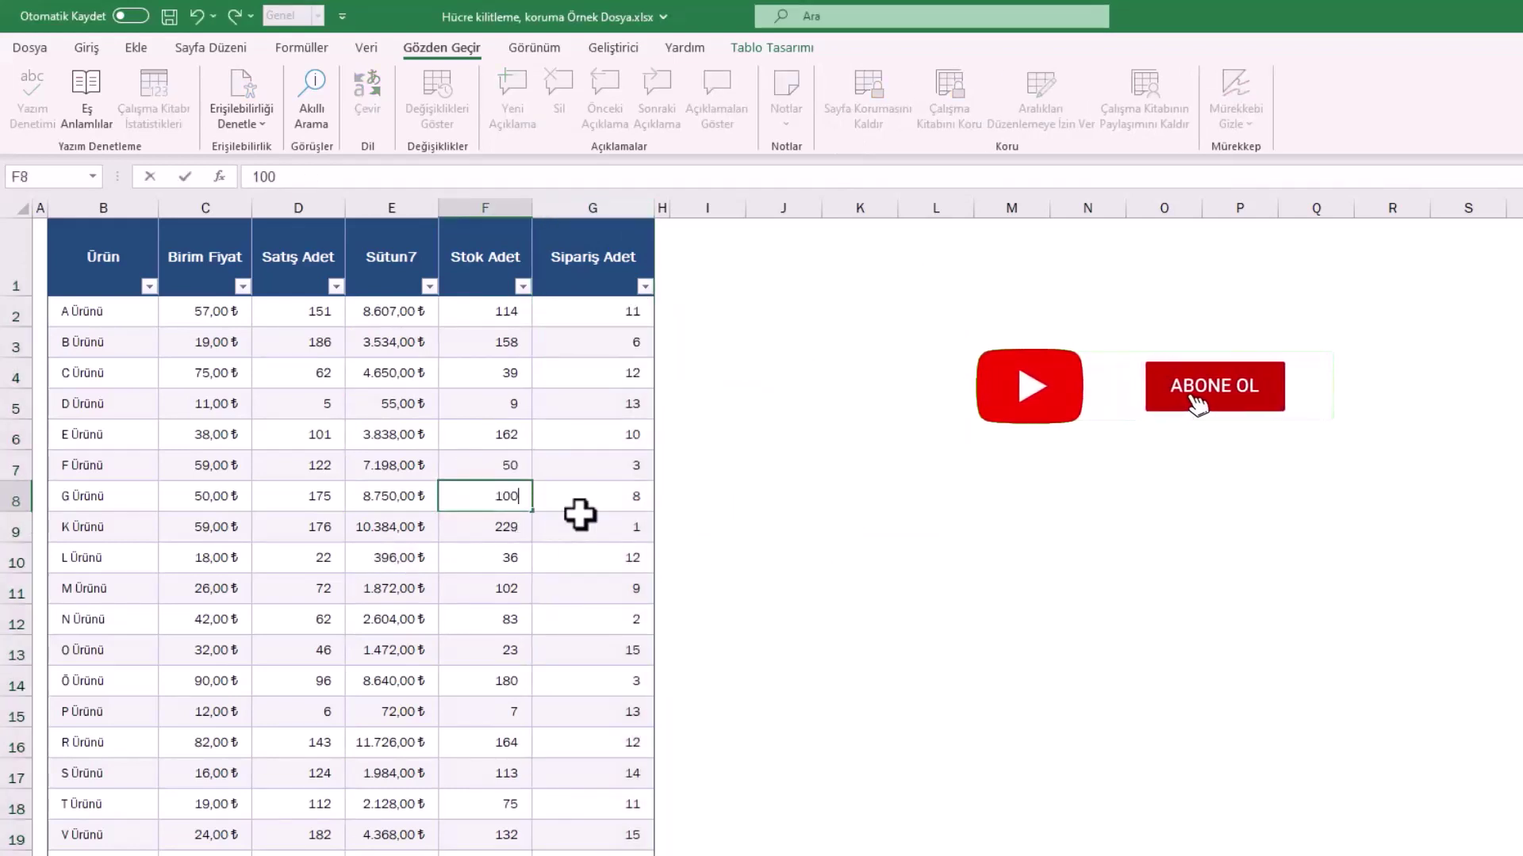
Step: Try editing Sipariş Adet cells G7 and G8, dismissing the protected-sheet warnings
left_click(643, 466)
double_click(643, 466)
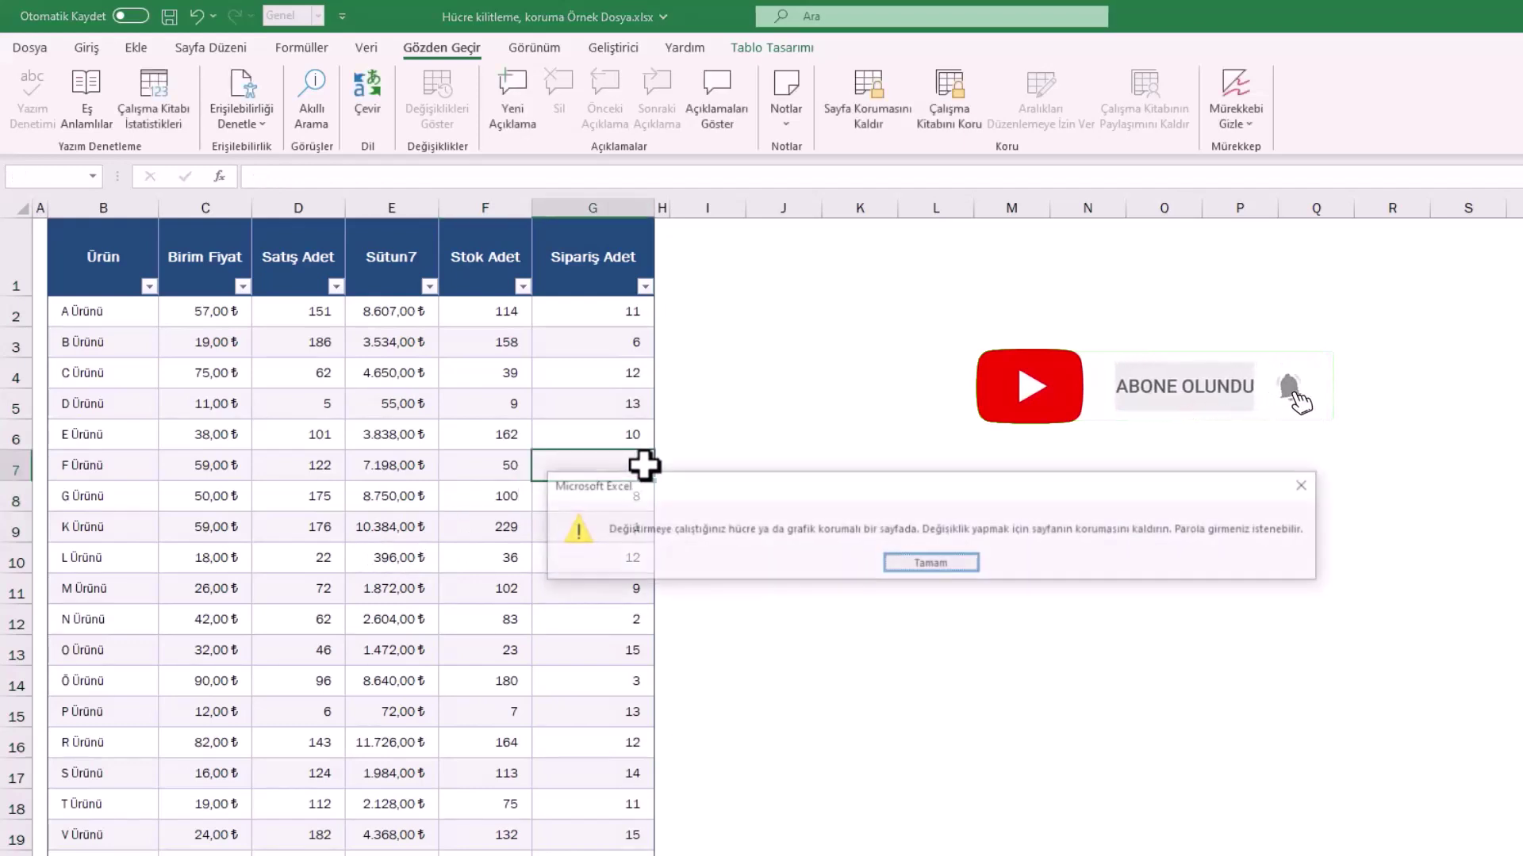
left_click(956, 563)
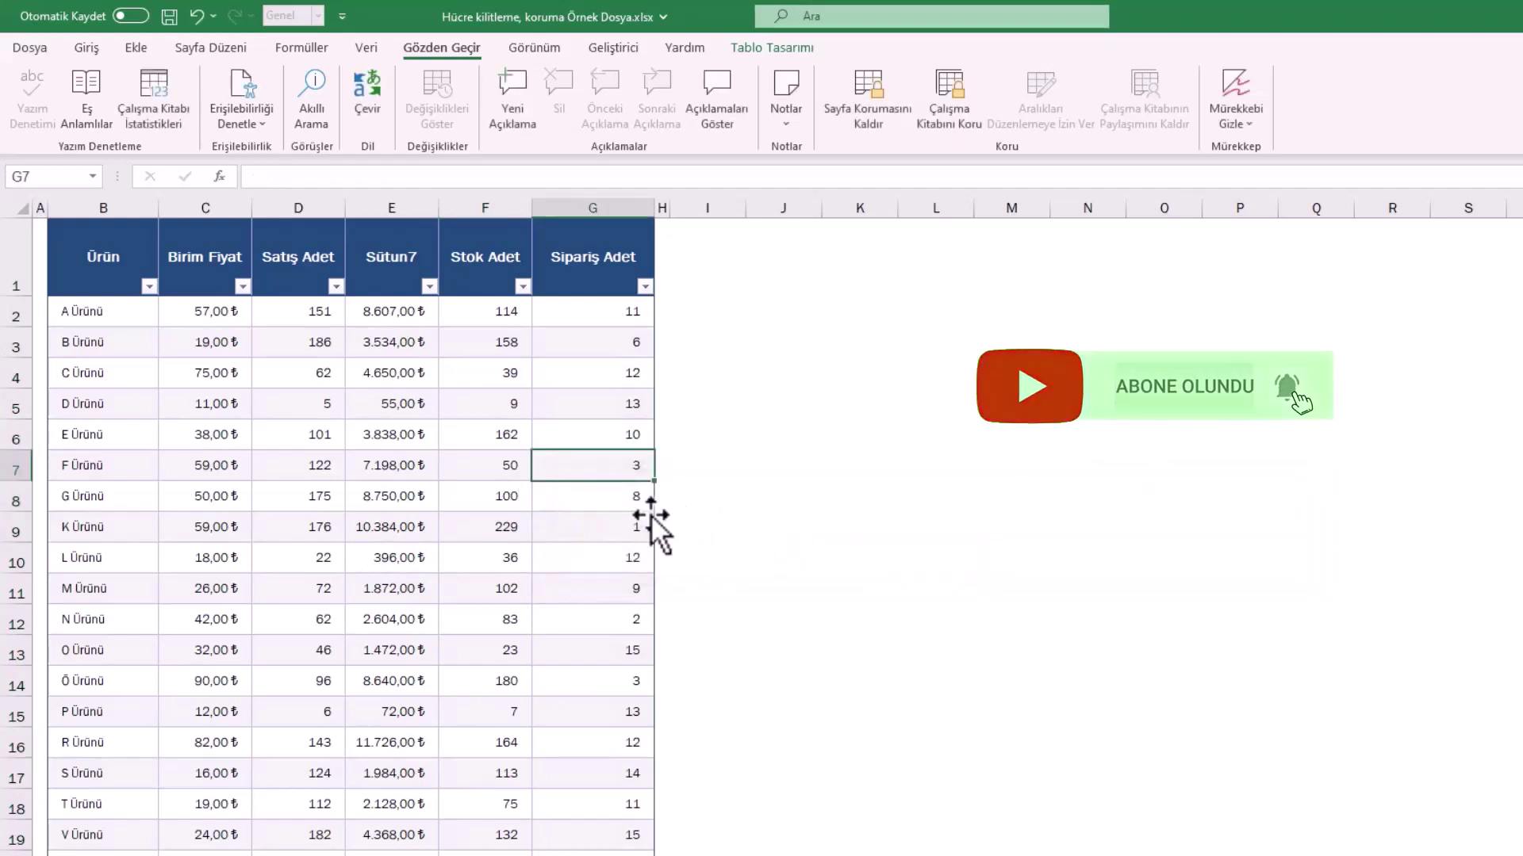
left_click(629, 498)
double_click(629, 498)
left_click(933, 564)
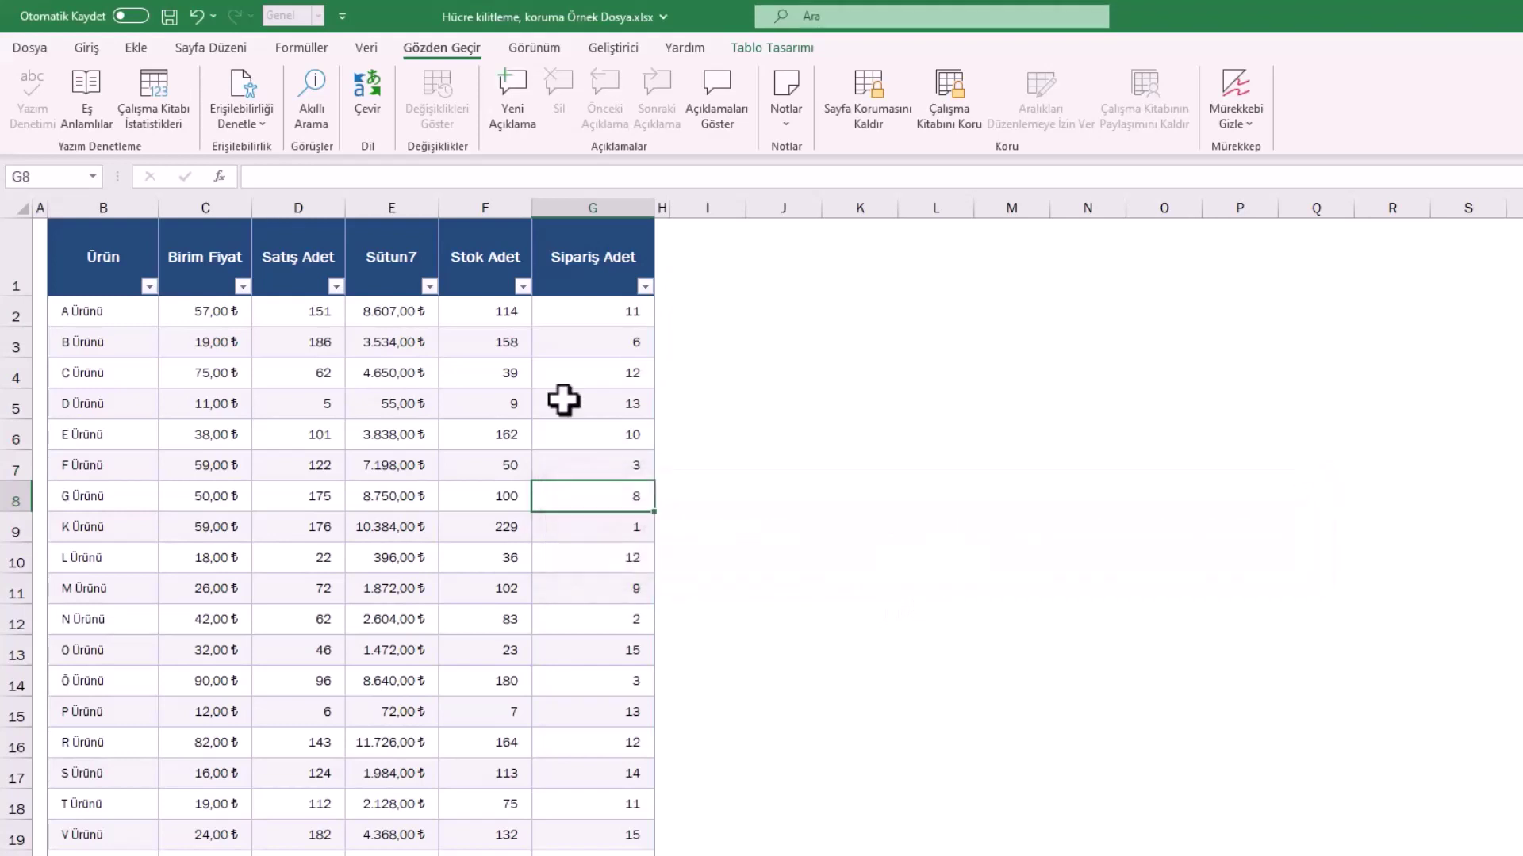
Step: Set F3 to 200 and confirm locked cell G3 also rejects edits
left_click(504, 347)
type("200")
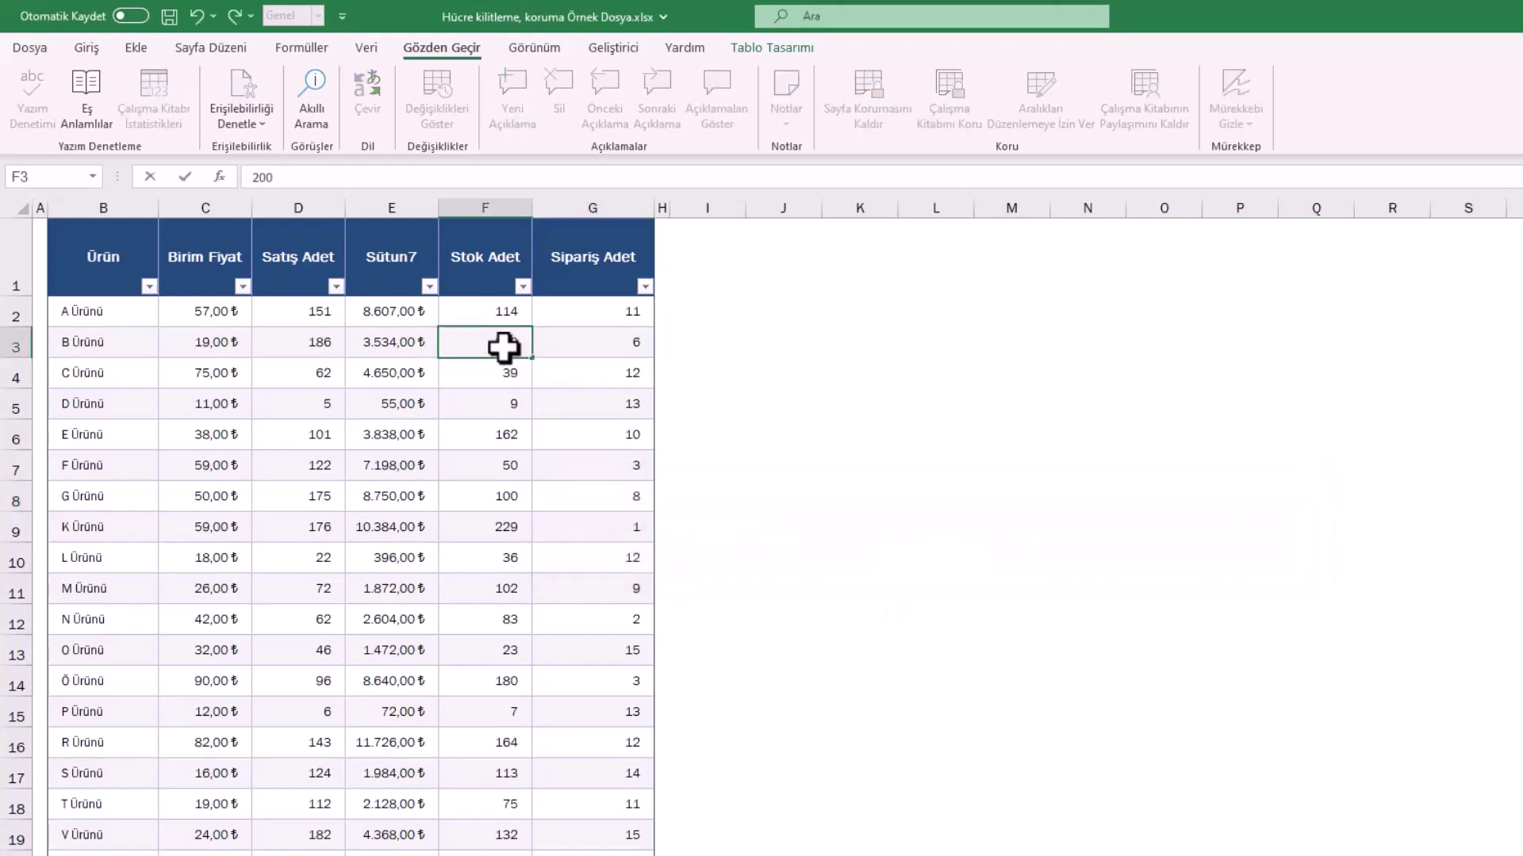
left_click(610, 350)
double_click(610, 349)
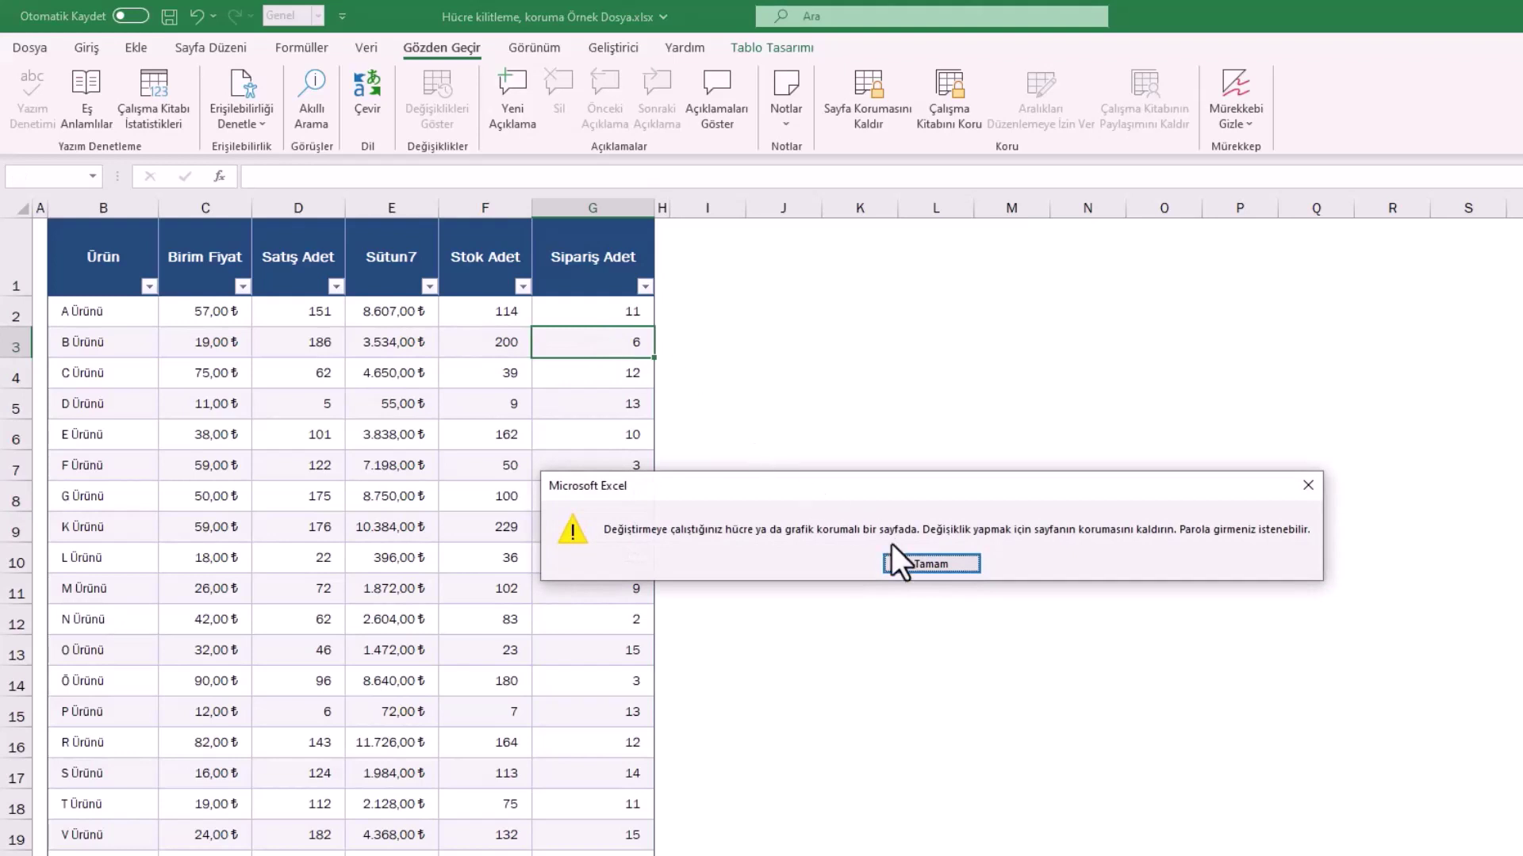
left_click(906, 565)
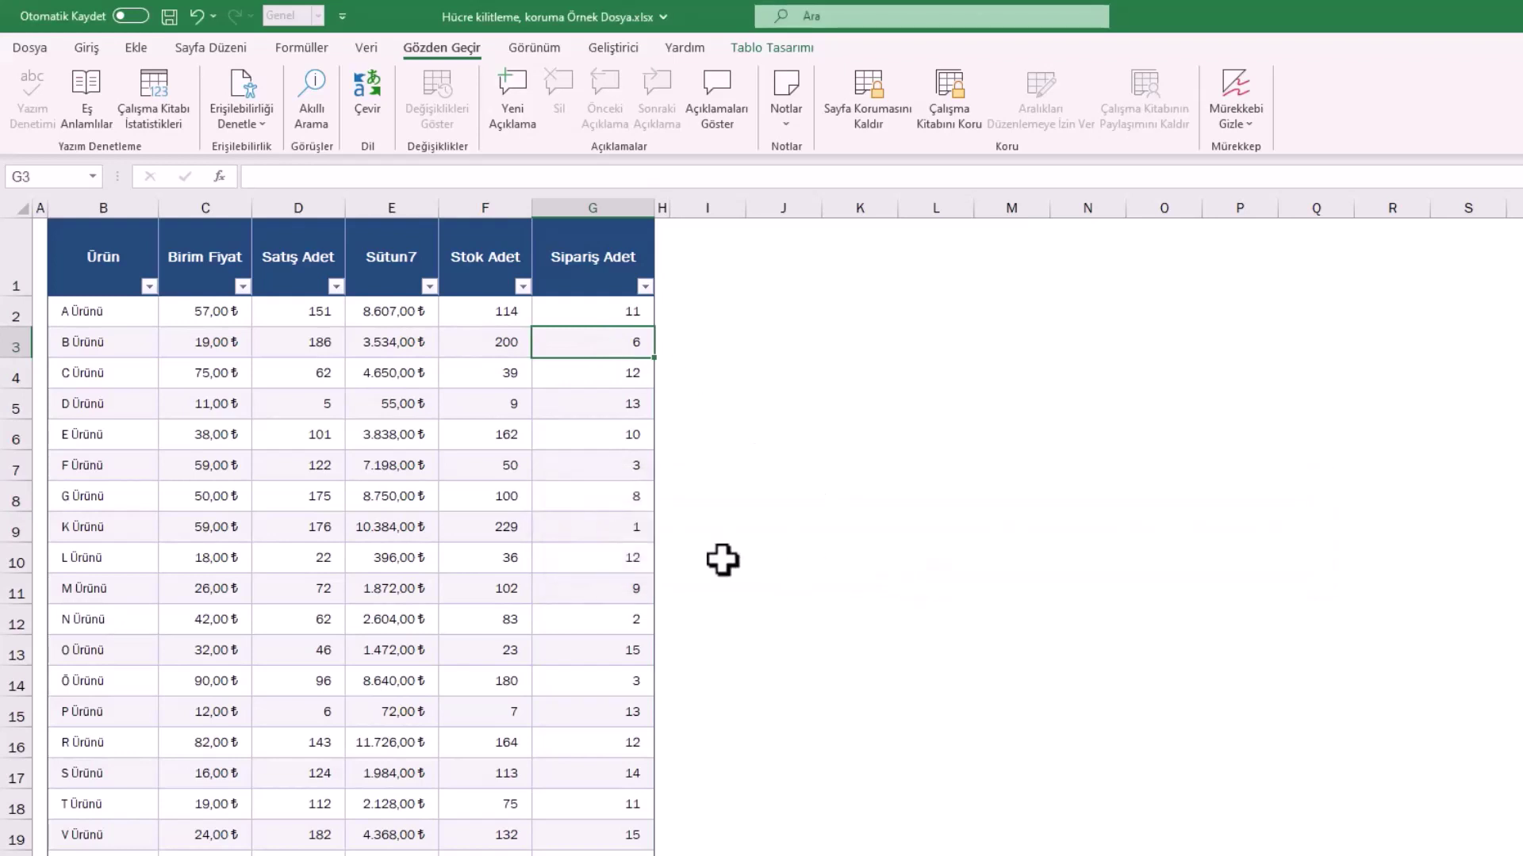